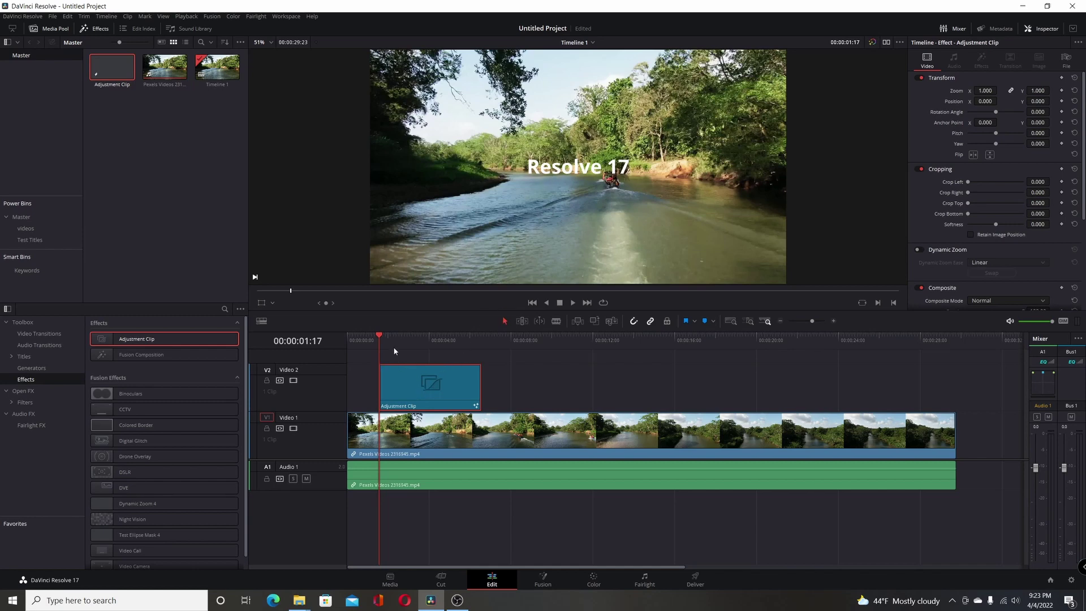
Preview the existing title animation on the timeline, watching the '17' grow
mouse_move(380, 334)
mouse_down()
mouse_move(408, 337)
mouse_move(386, 345)
mouse_up()
click(572, 302)
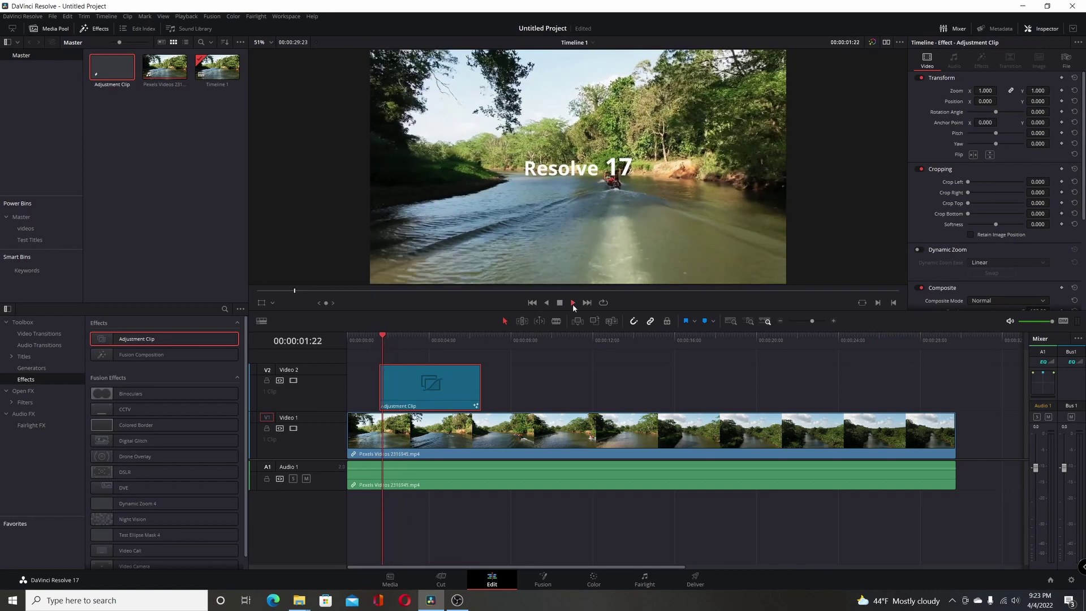
key(space)
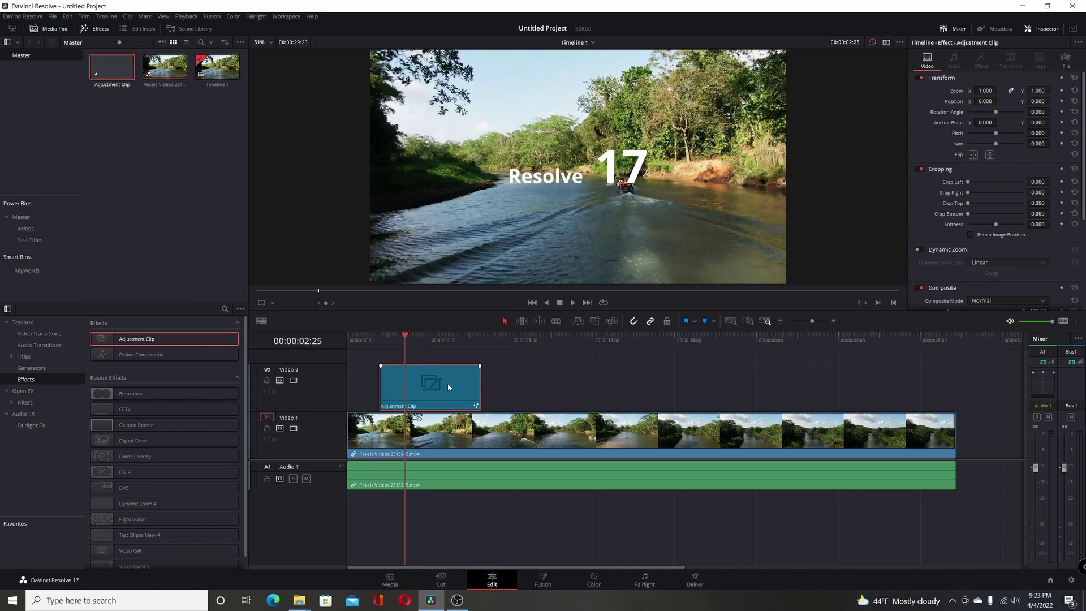
Open the adjustment clip in Fusion and show Text1's 'Resolve 17' text settings
click(542, 579)
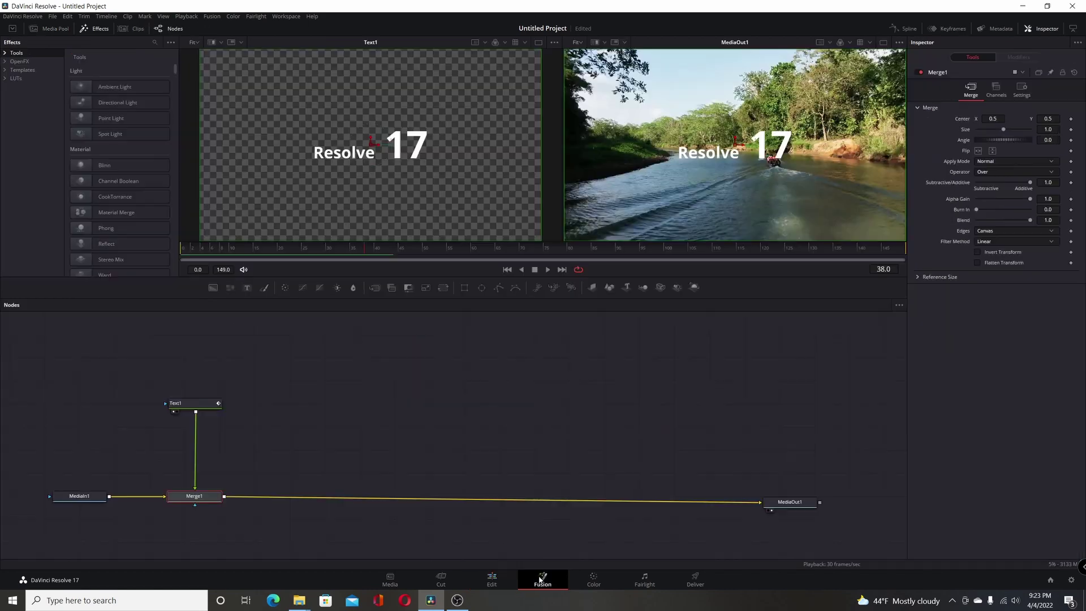
click(214, 403)
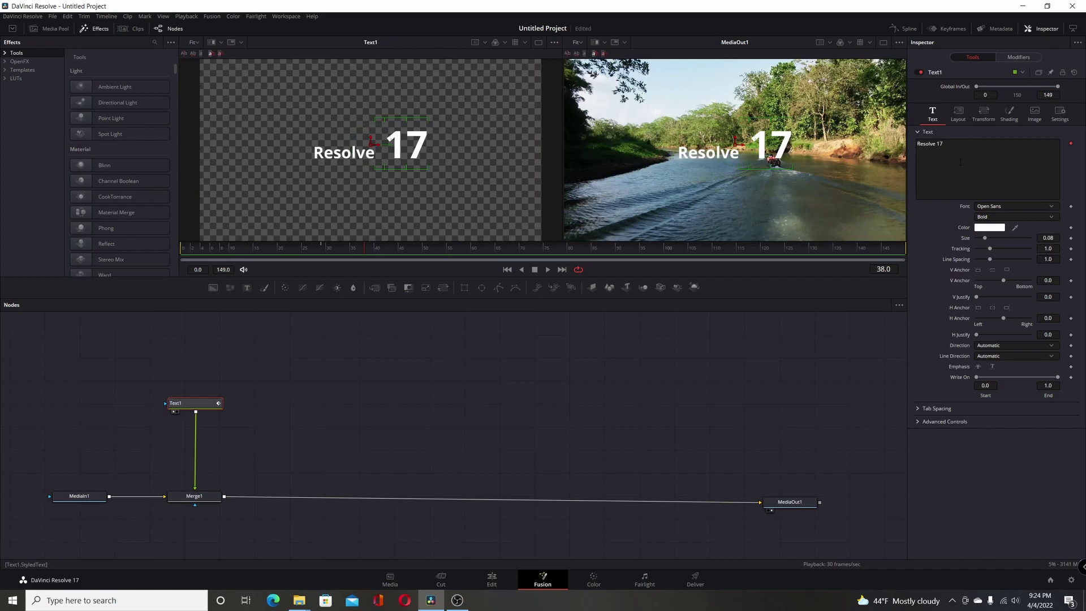
right_click(959, 163)
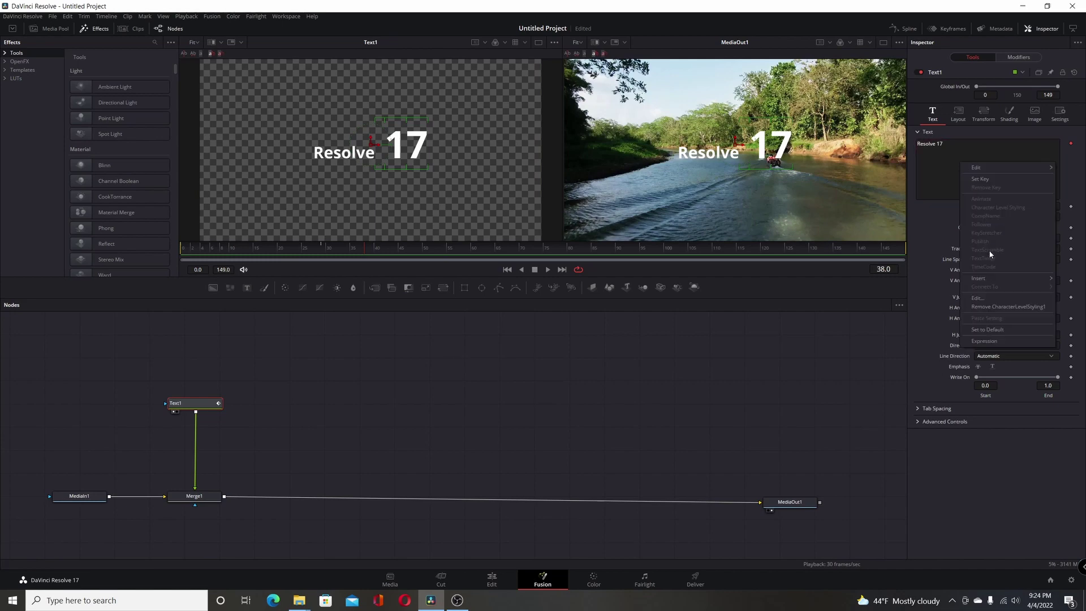
click(944, 190)
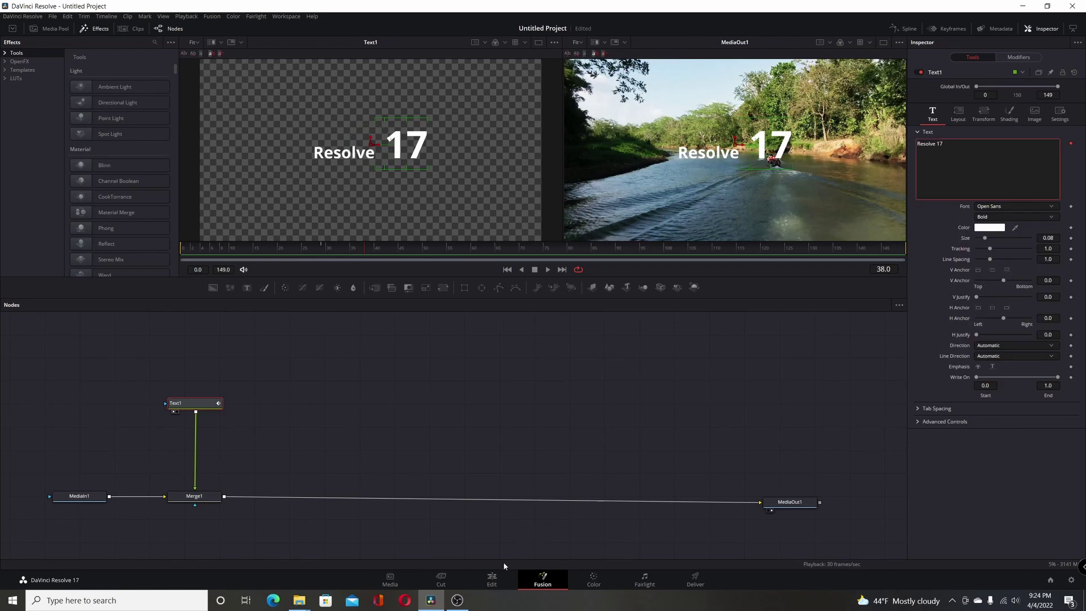
Replace the titled adjustment clip with a fresh Adjustment Clip on Video 2
click(491, 579)
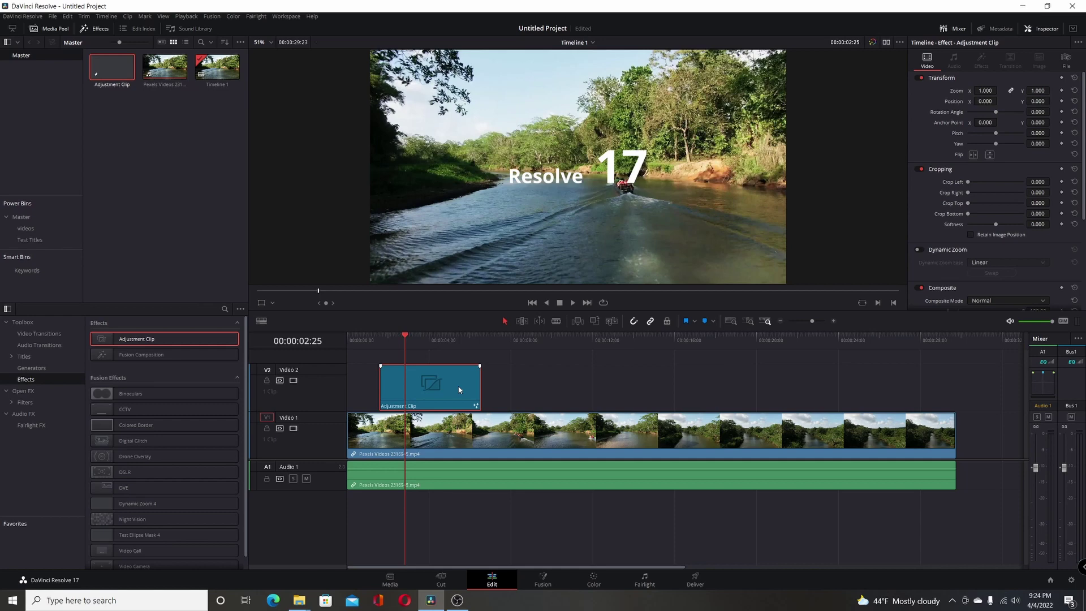
key(Delete)
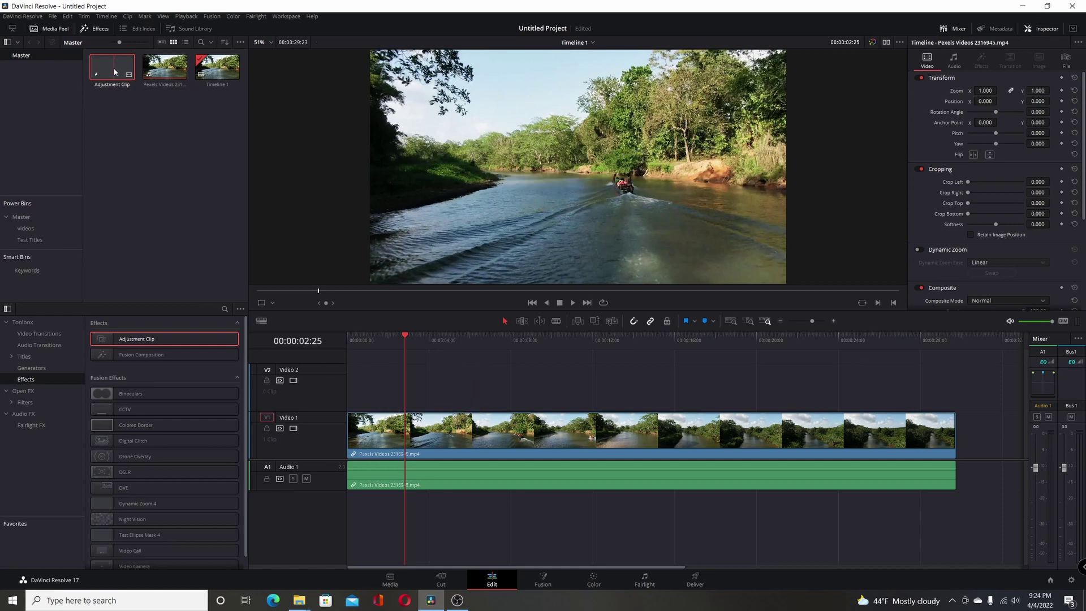
drag(114, 72, 403, 389)
click(409, 386)
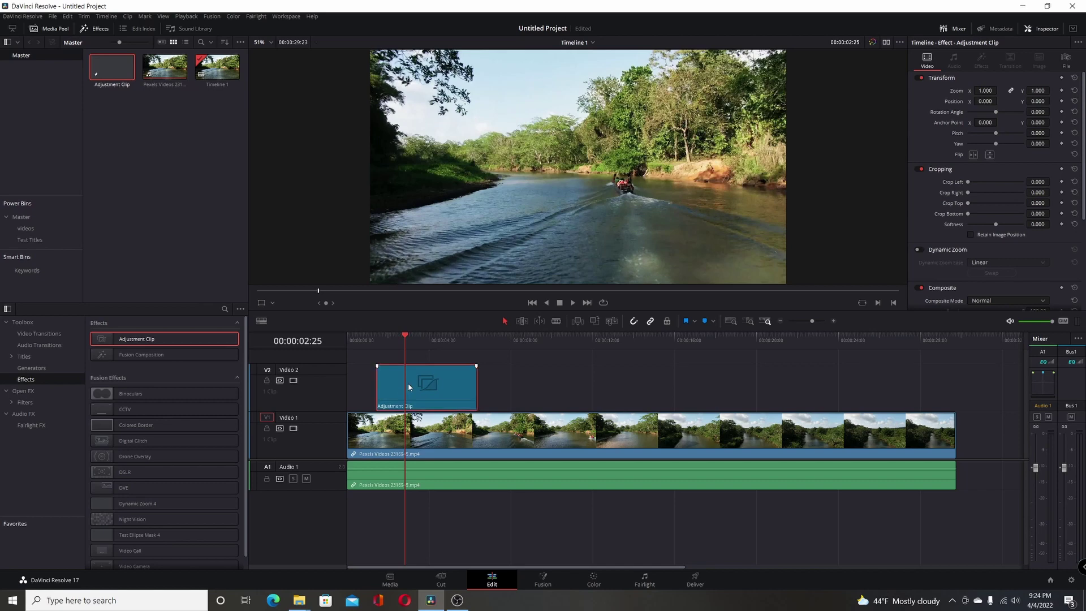
In the new clip's Fusion comp, shift MediaOut1 right and add a Text node merged over MediaIn1
click(538, 575)
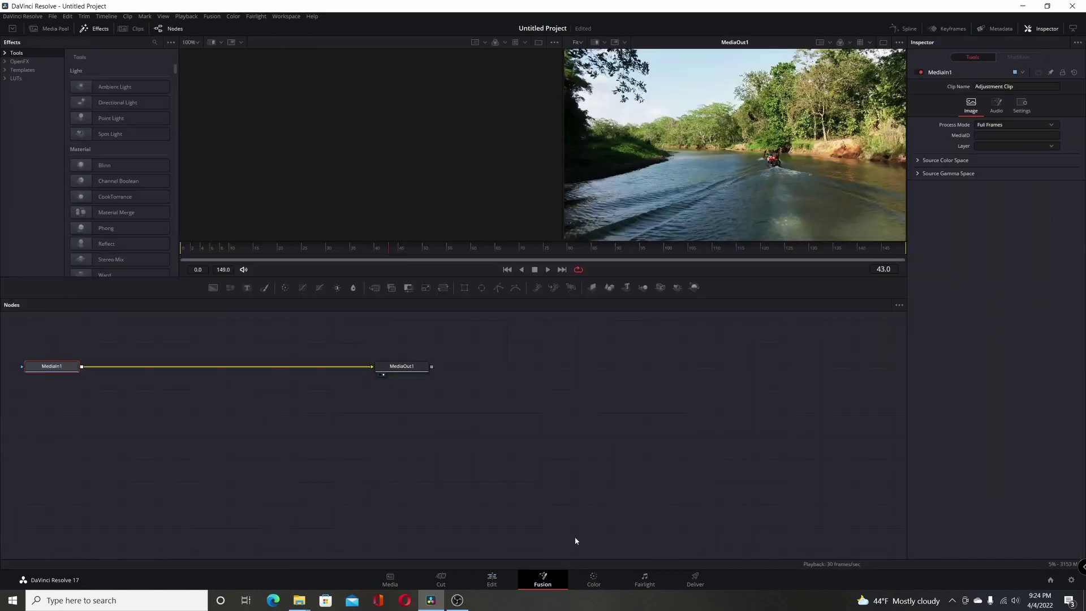
drag(401, 368, 821, 360)
drag(565, 378, 577, 492)
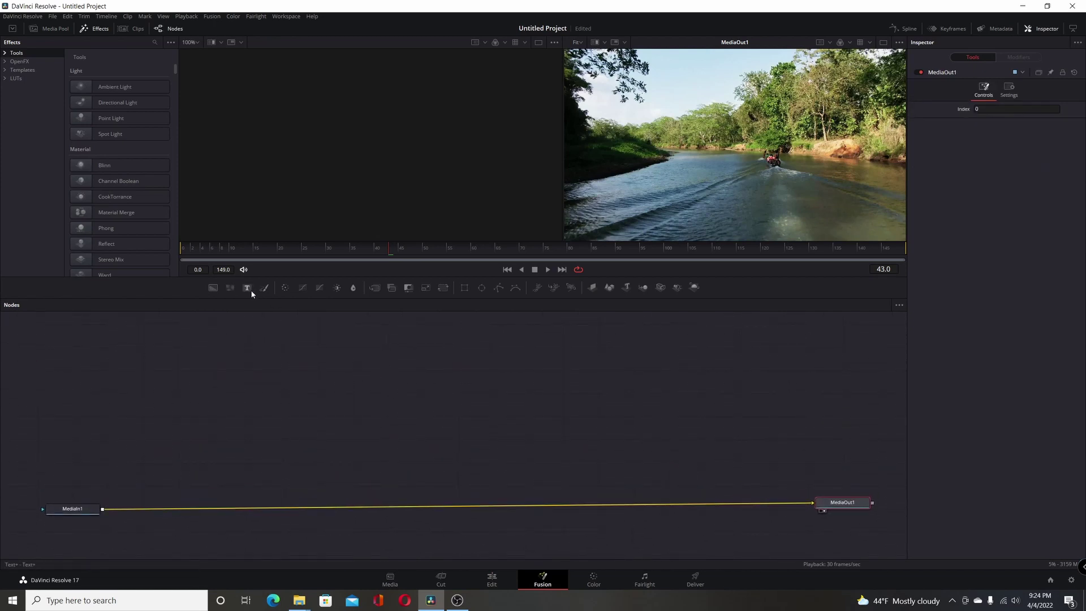
drag(249, 289, 103, 509)
click(205, 425)
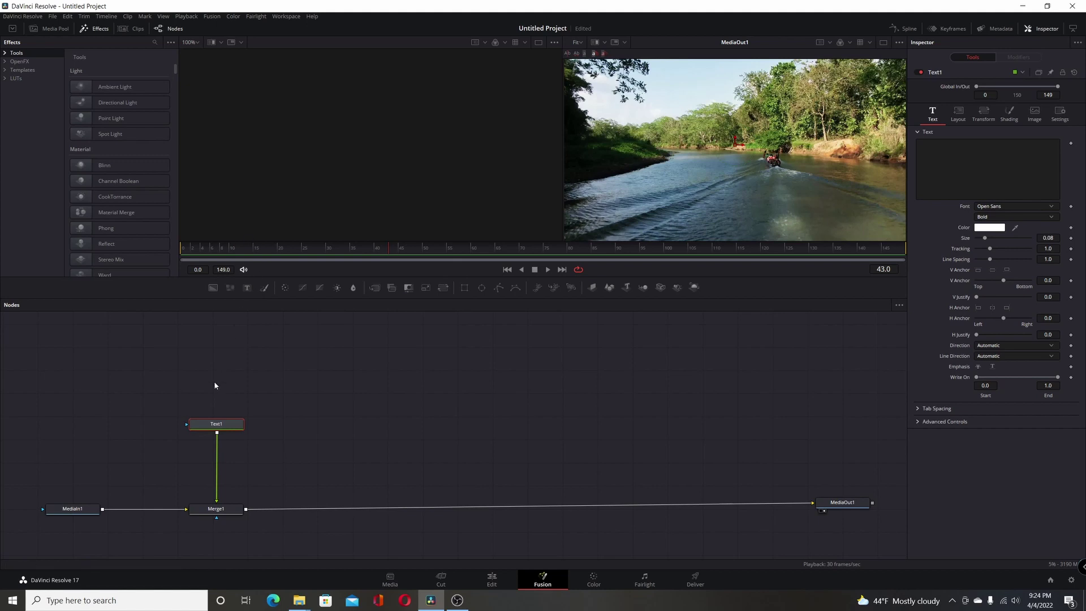
Show Text1 in the viewer and enter 'Resolve 17' as its text
key(1)
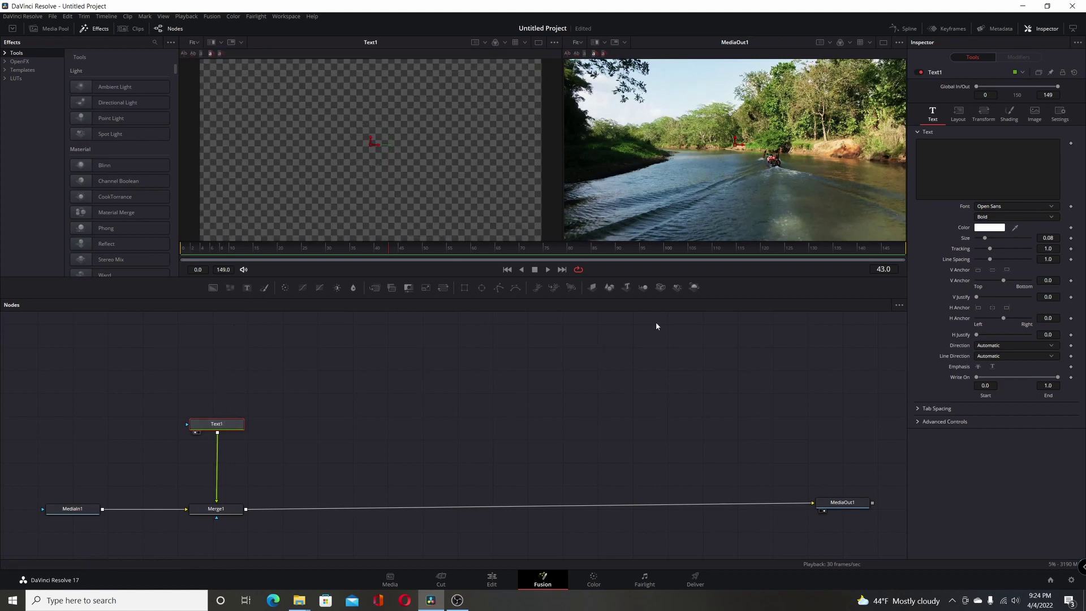
click(975, 155)
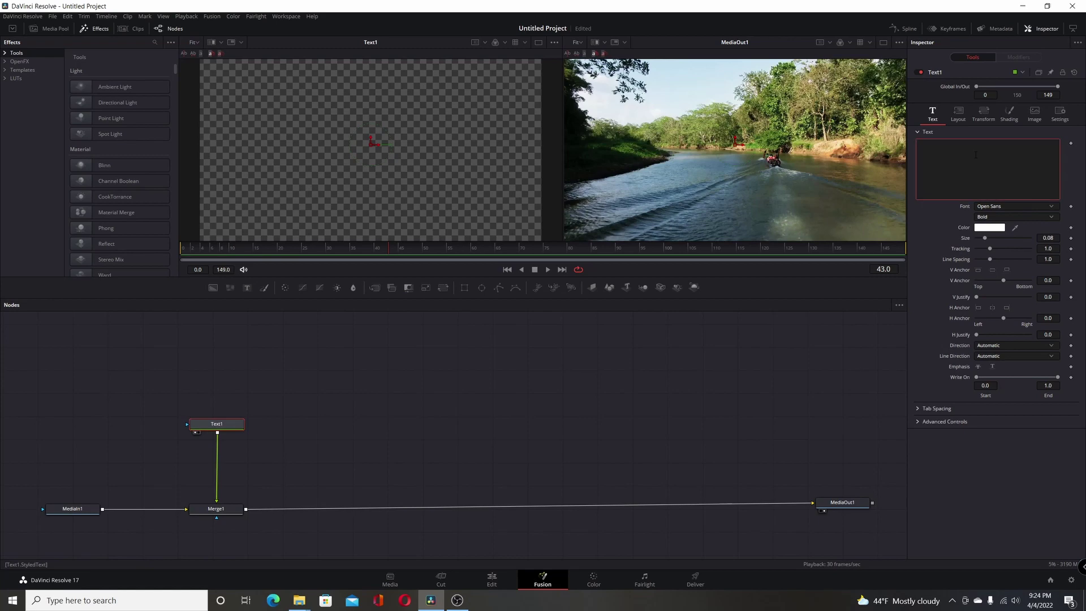
text(Res)
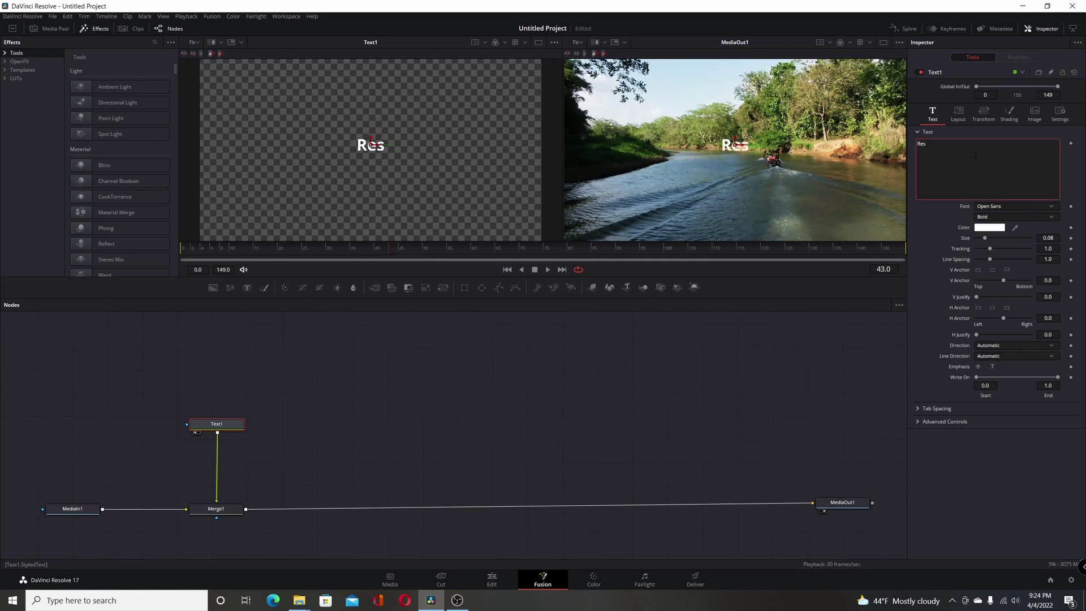
text(olve)
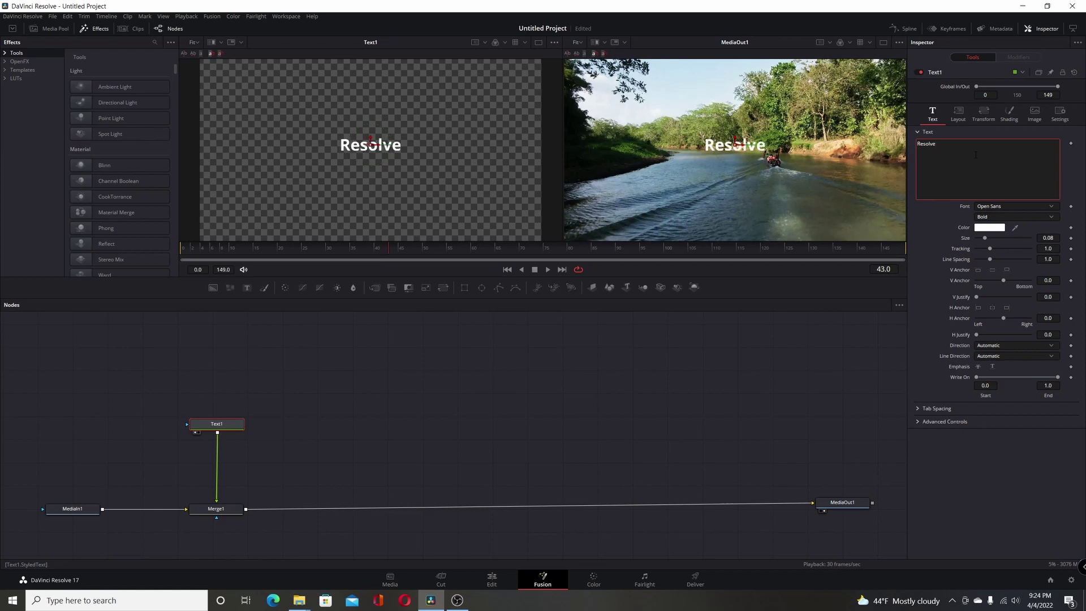
text( 17)
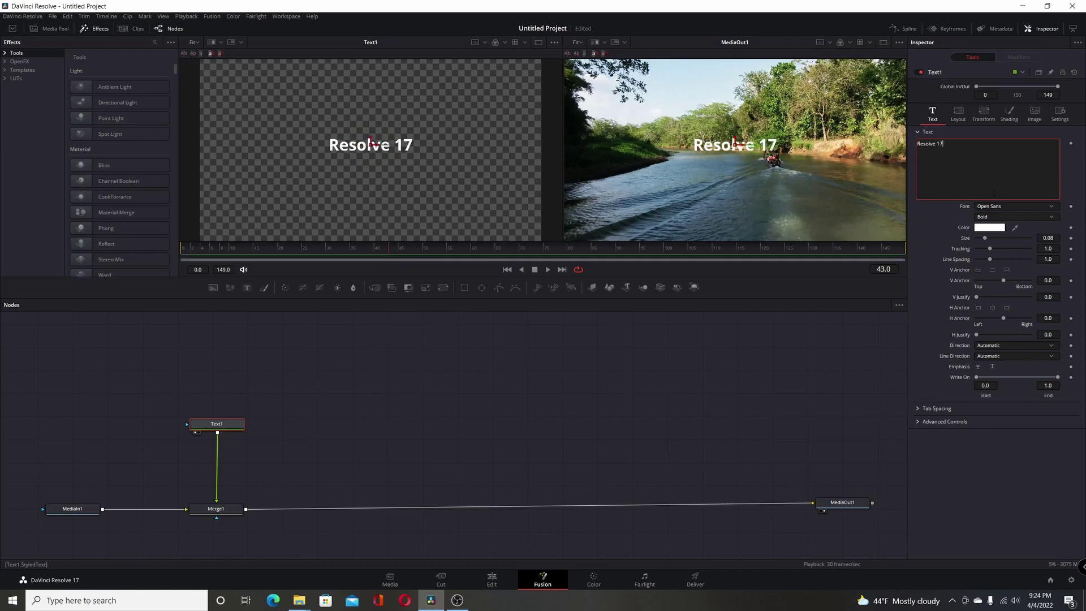
Apply Character Level Styling to Text1 and review its Transform and Text modifier controls
right_click(956, 163)
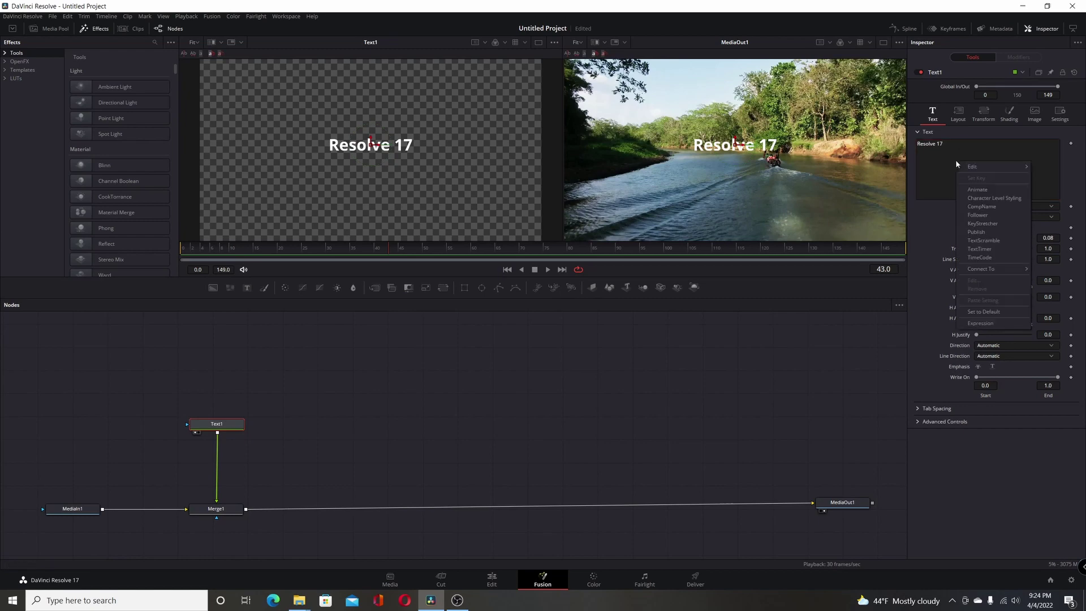
click(993, 199)
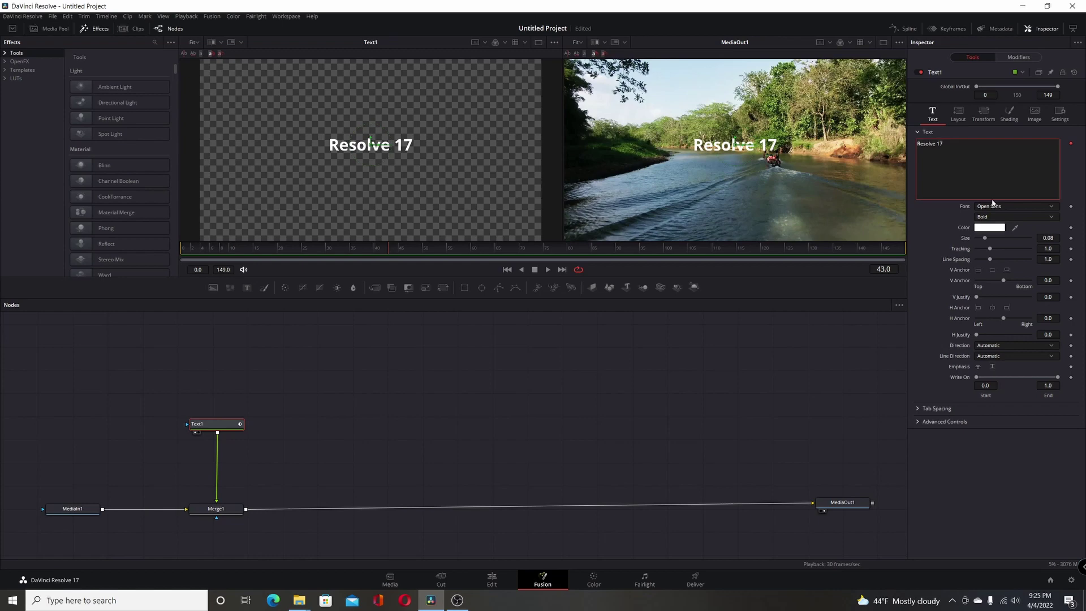
click(1027, 56)
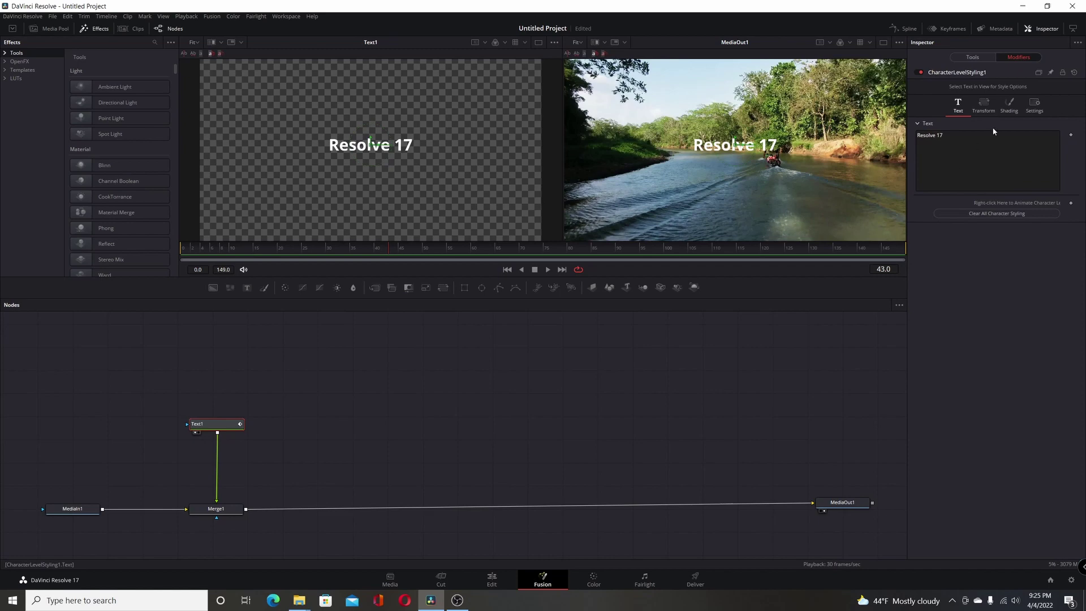
click(985, 106)
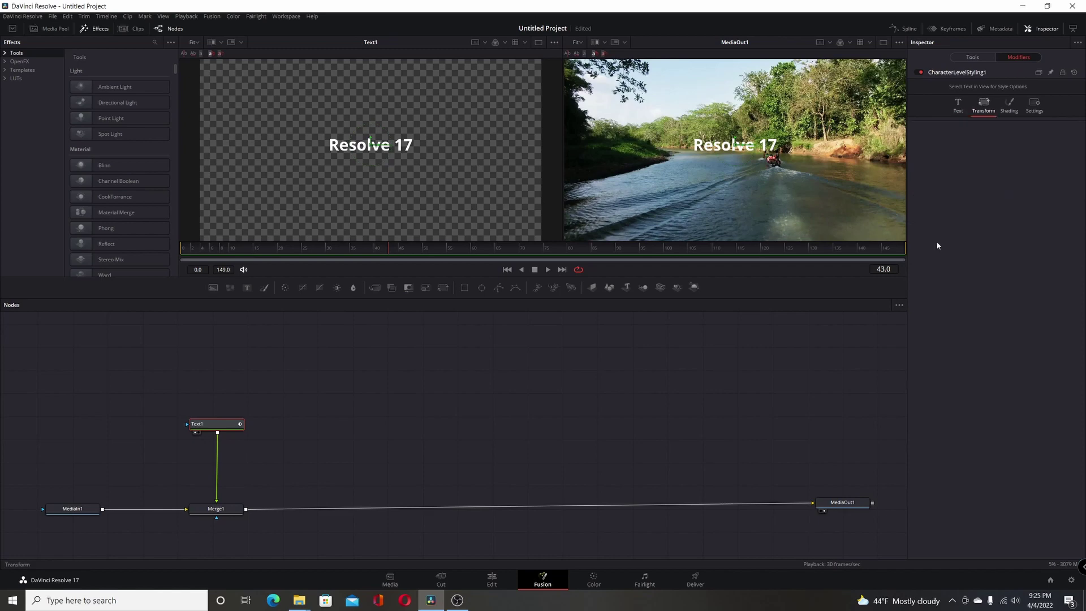
click(958, 113)
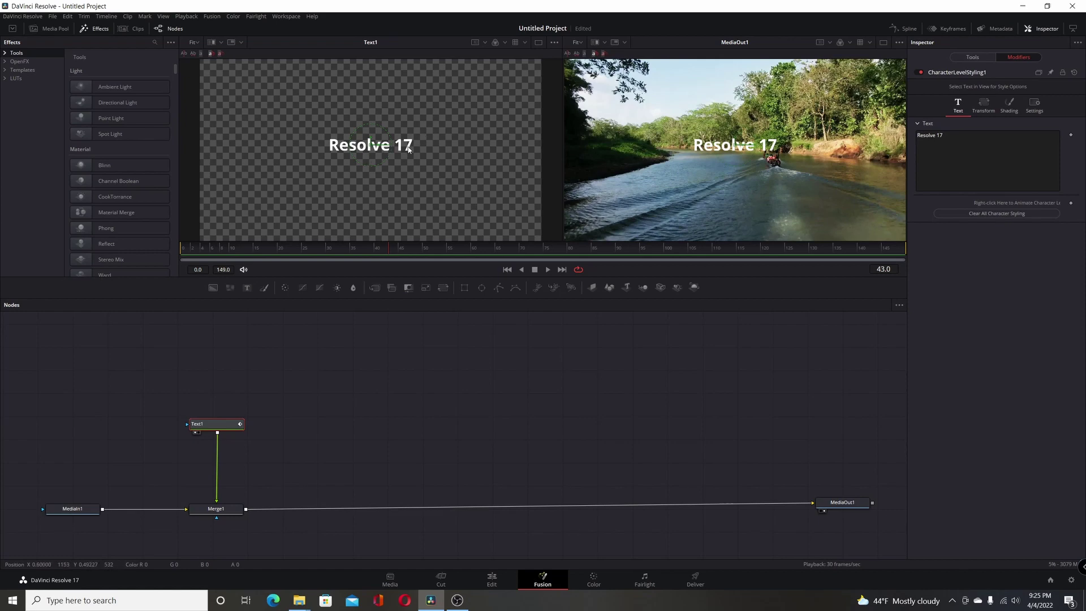
Select the '17' characters and set a character styling keyframe at frame 43
drag(424, 128, 394, 176)
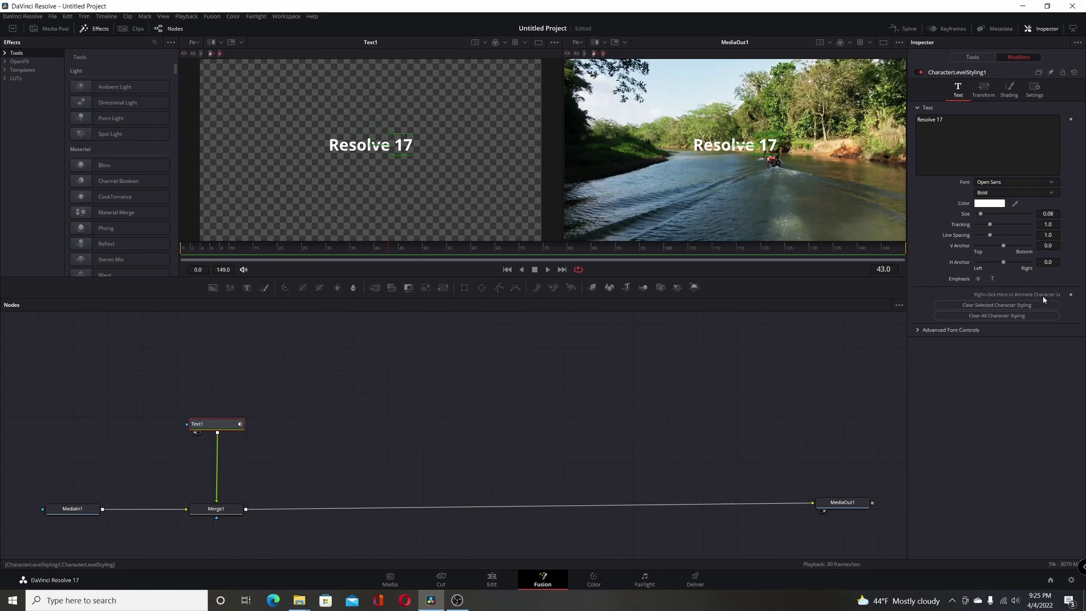
right_click(981, 296)
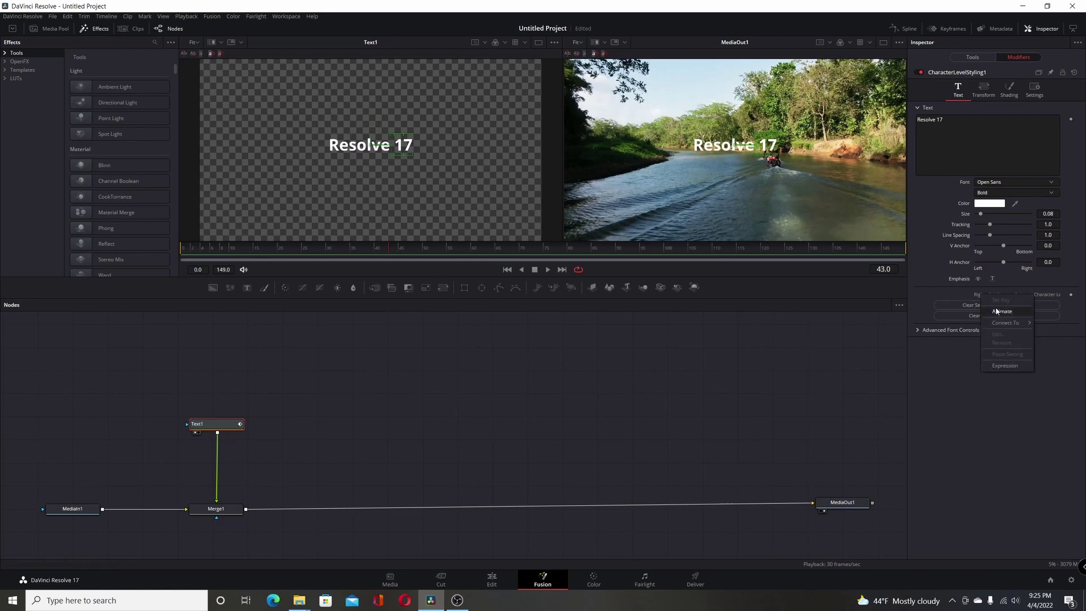
click(955, 294)
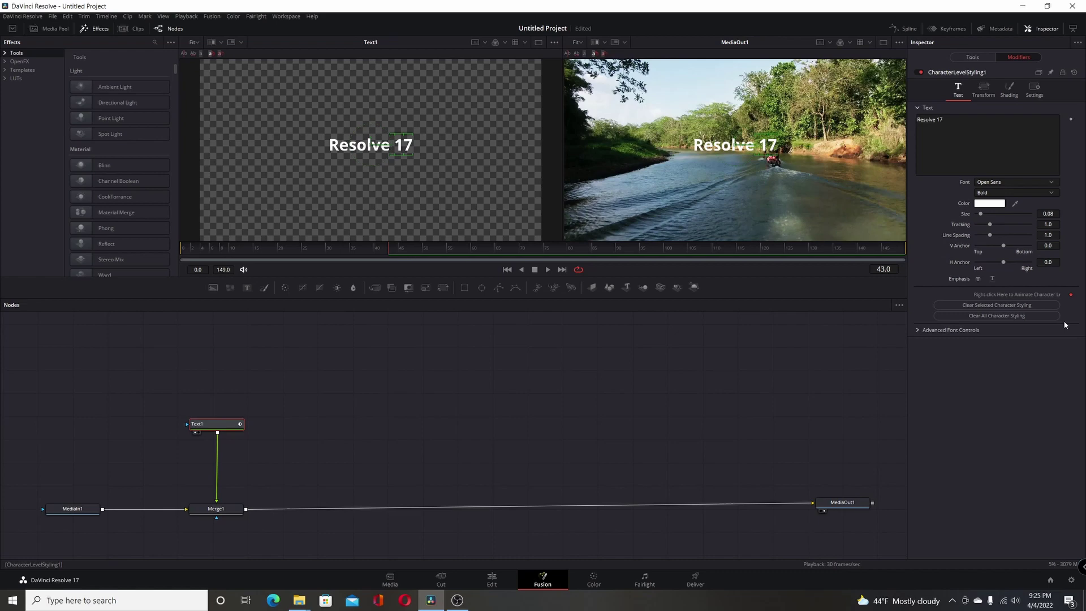
click(1071, 294)
Size the '17' to 0.228 at frame 43 and 0.08 at frame 0, then preview the growth
drag(982, 216, 990, 220)
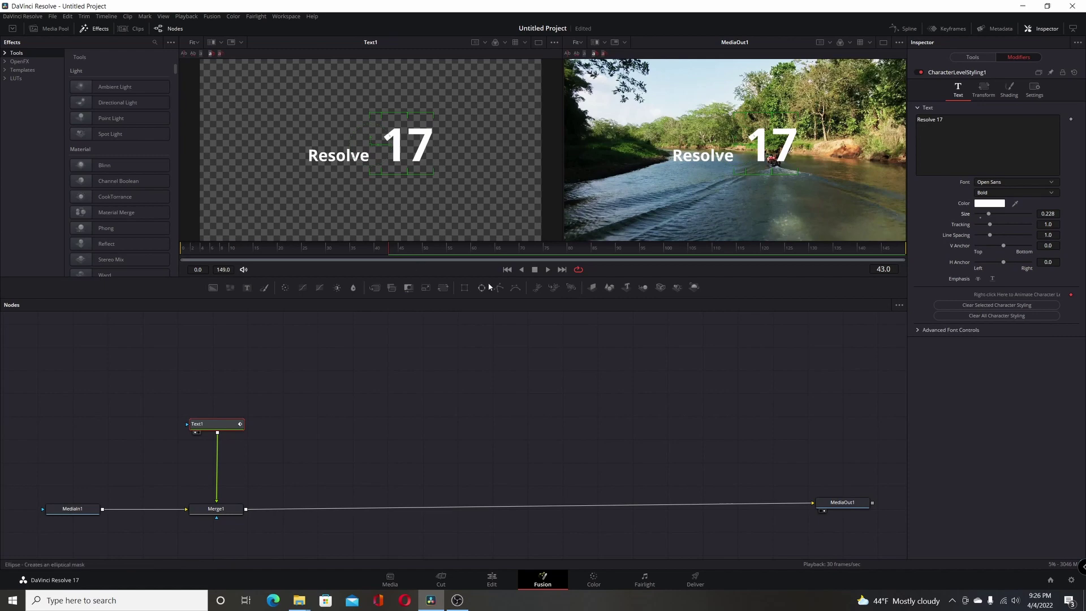
click(507, 270)
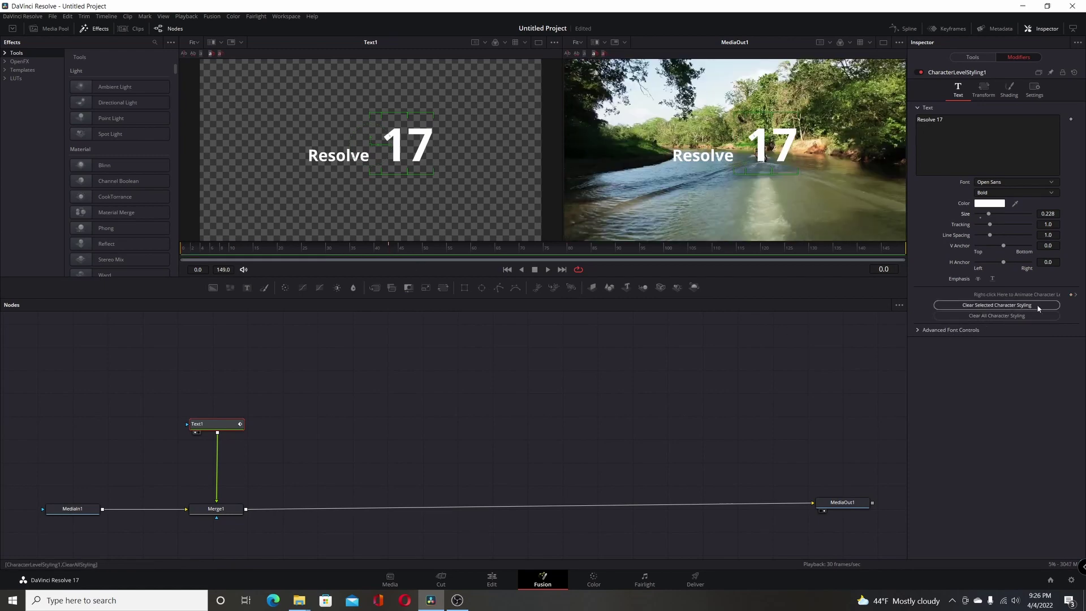
click(1071, 295)
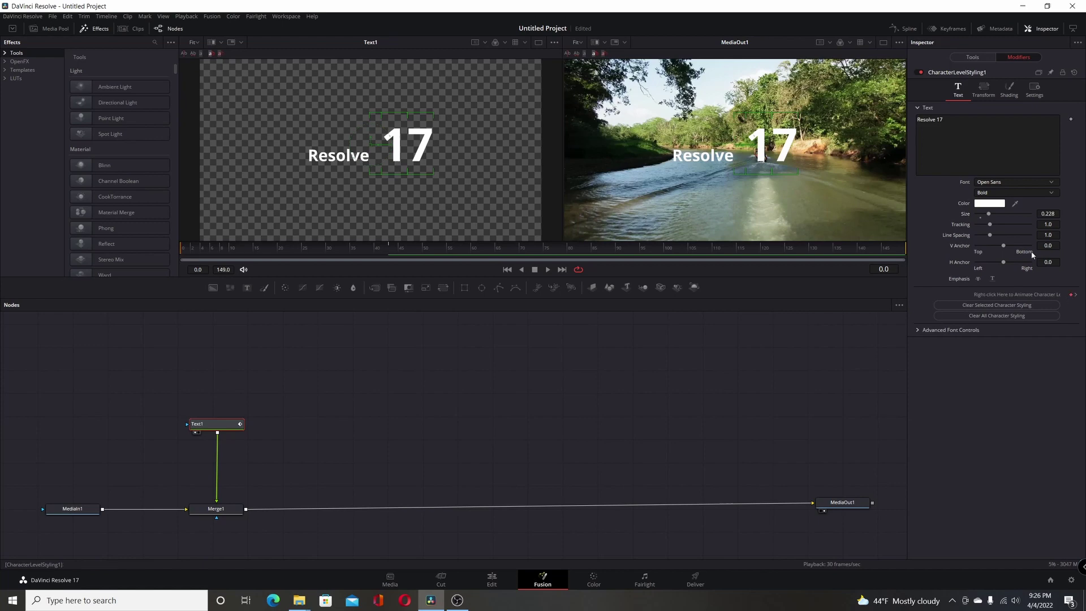
click(981, 215)
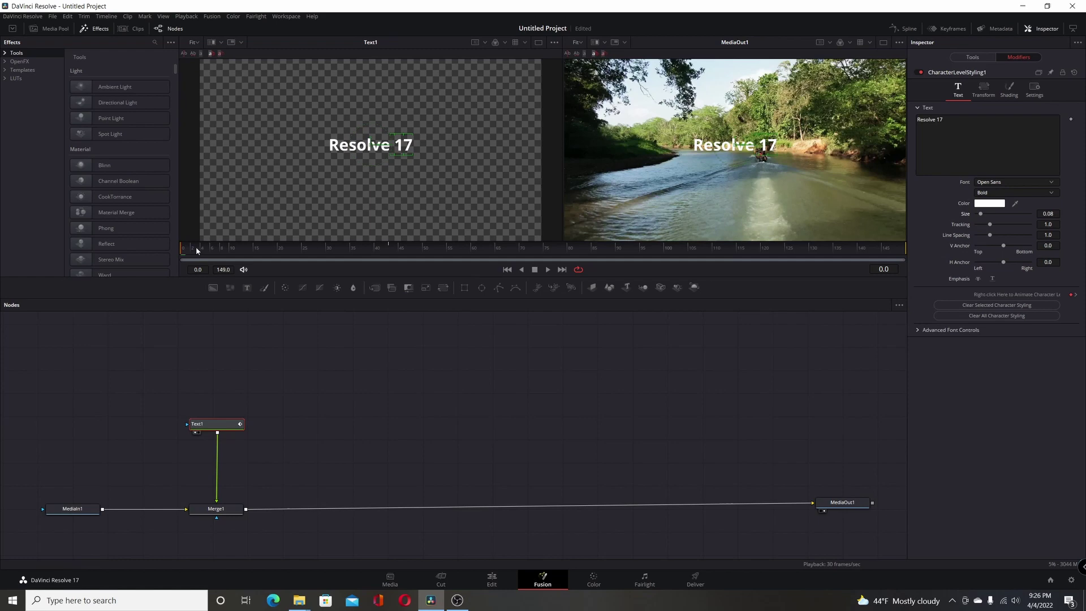
drag(190, 253, 380, 248)
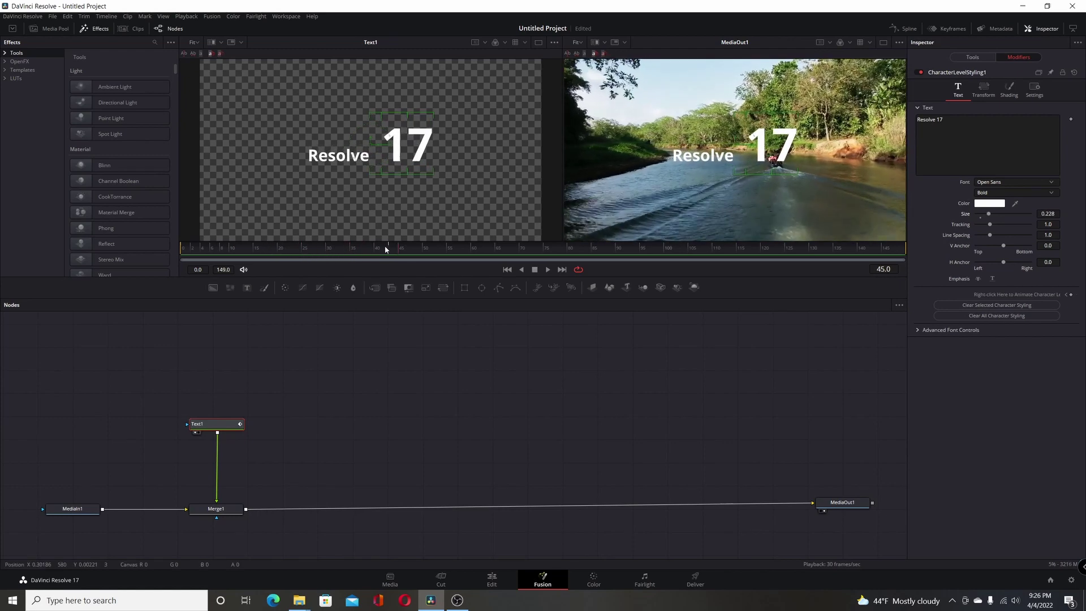
Add a Text2 node, view it in the right viewer, and enter 'Resolve 17'
drag(386, 249, 346, 250)
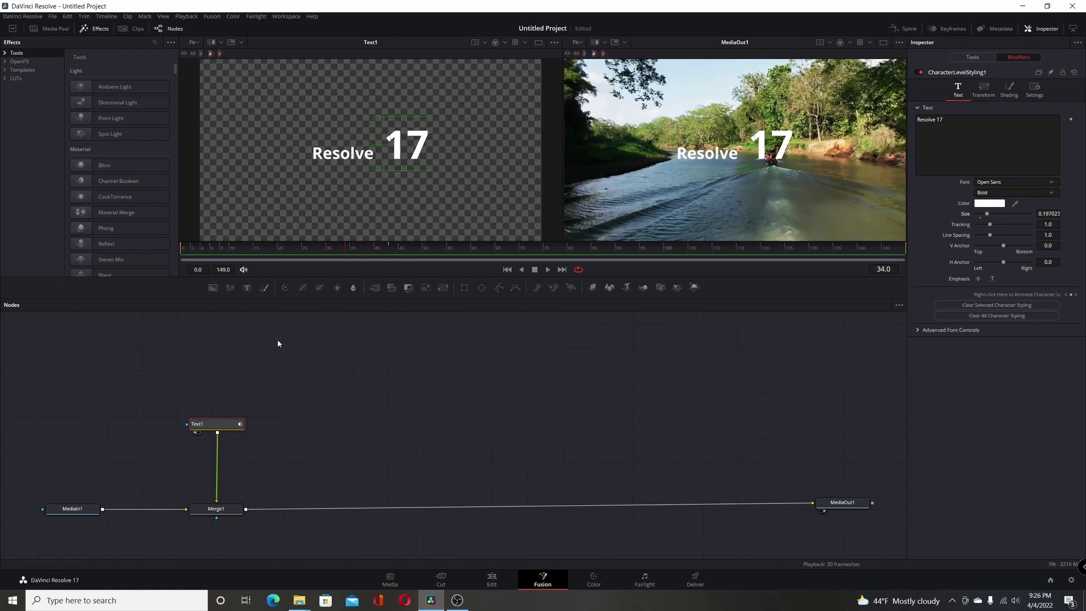
drag(250, 291, 496, 416)
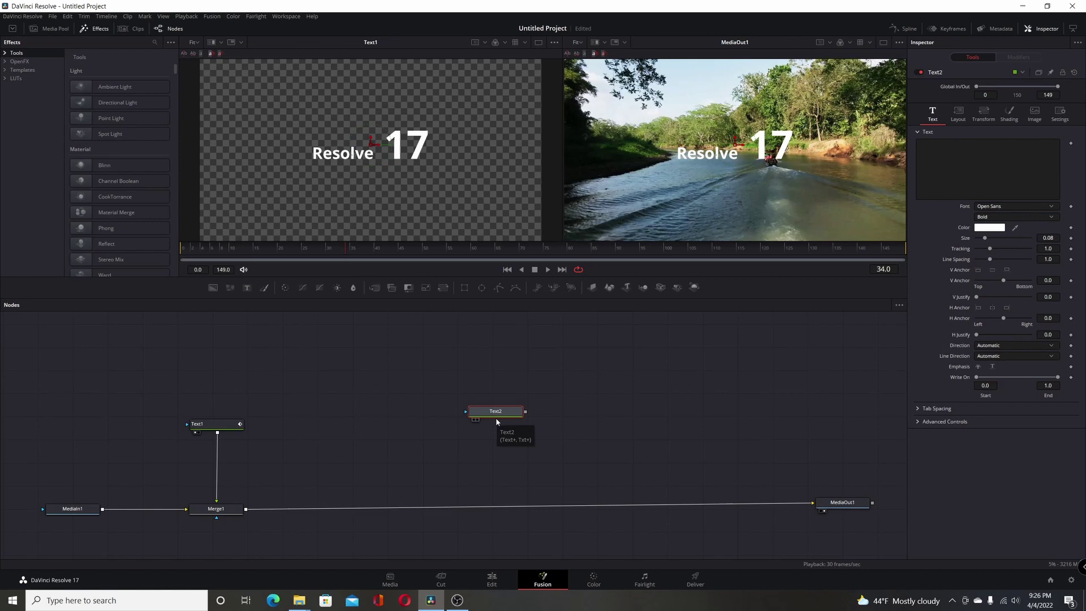
key(2)
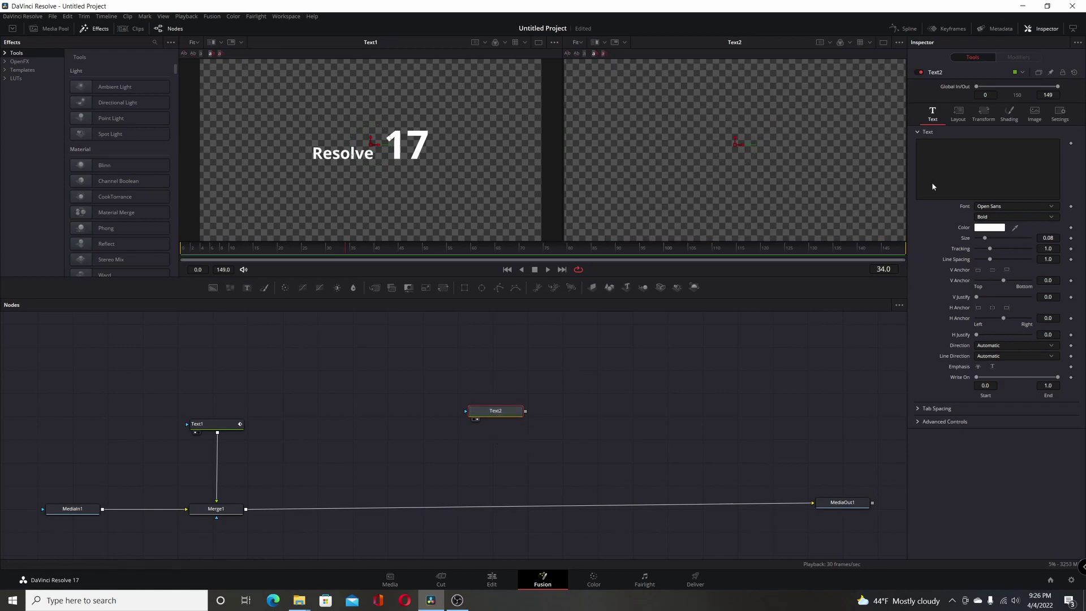
click(946, 175)
text(Resol)
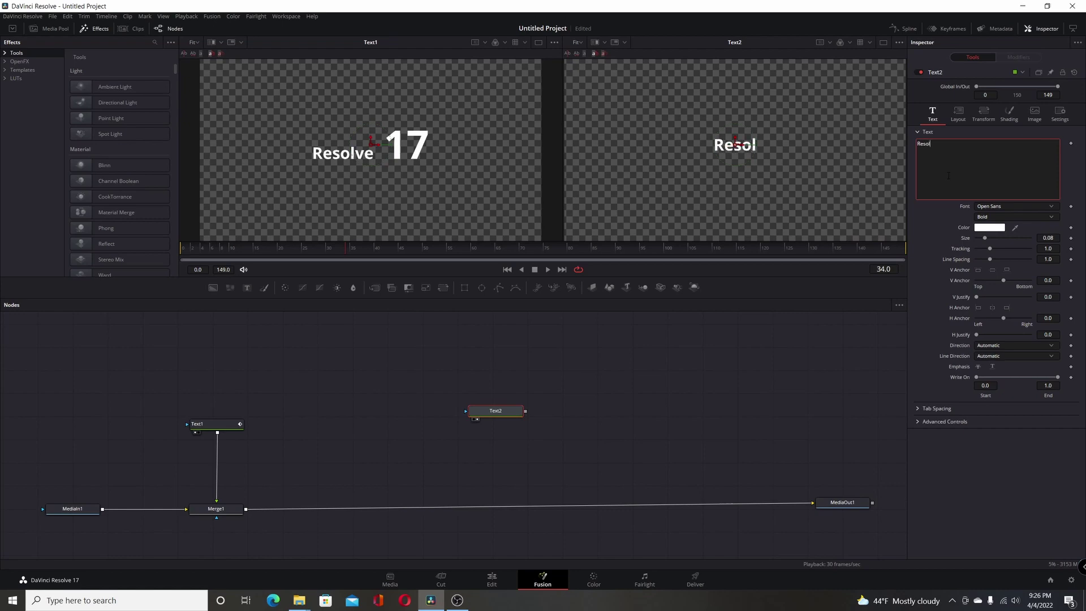
text(ve 1)
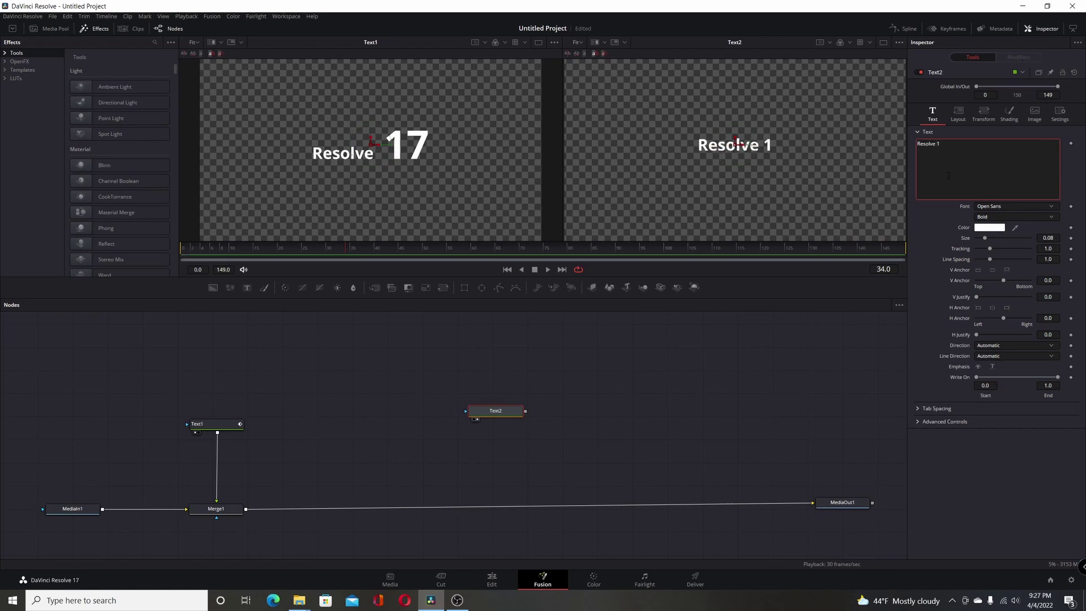
text(7)
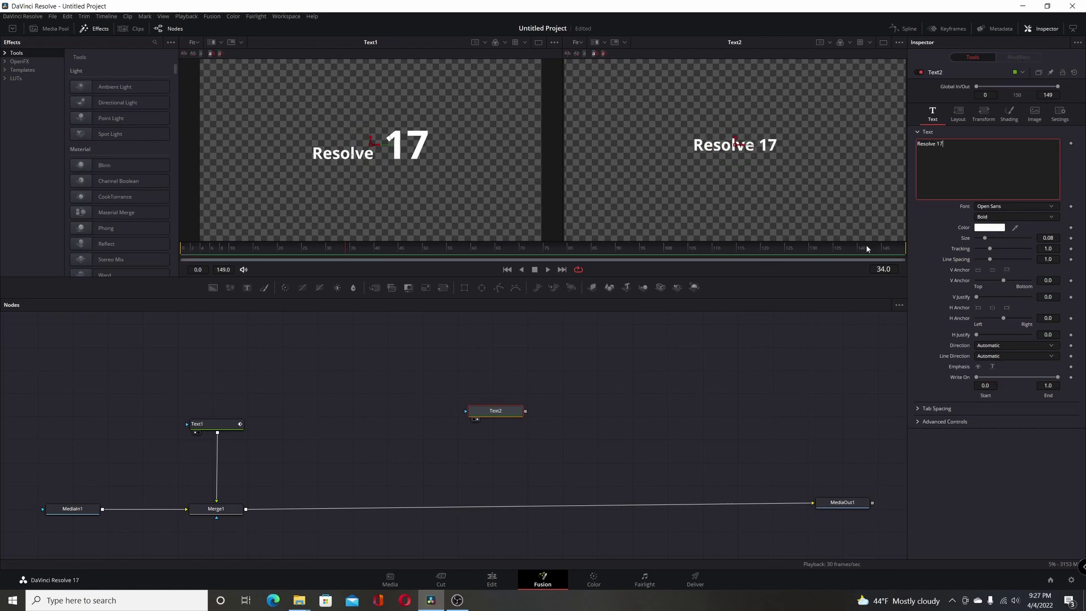
Apply Character Level Styling to Text2 and set a styling keyframe at frame 0
click(507, 270)
right_click(963, 158)
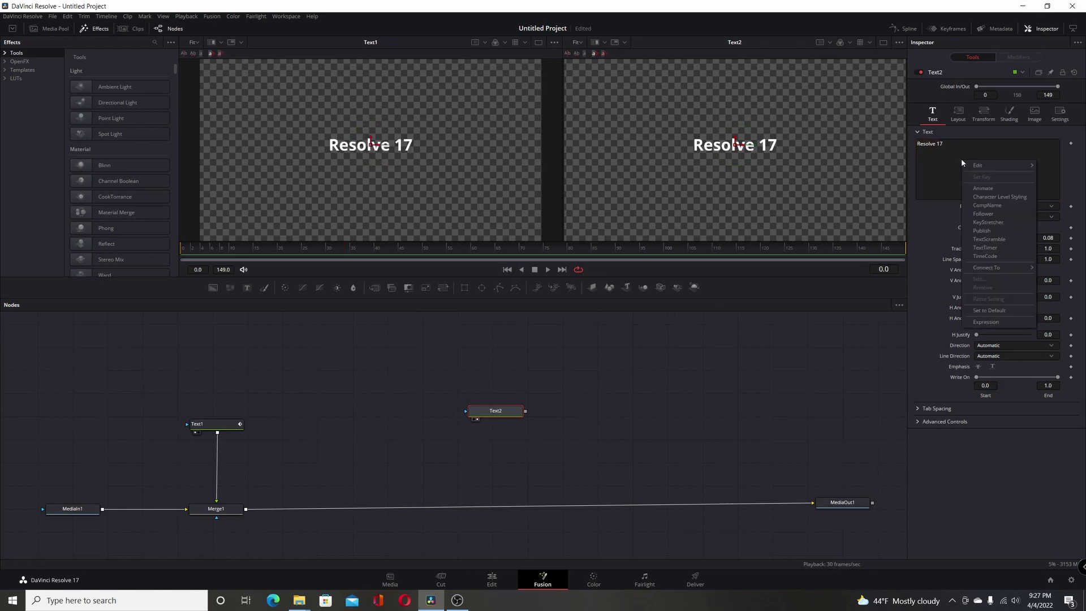
click(998, 197)
click(1016, 57)
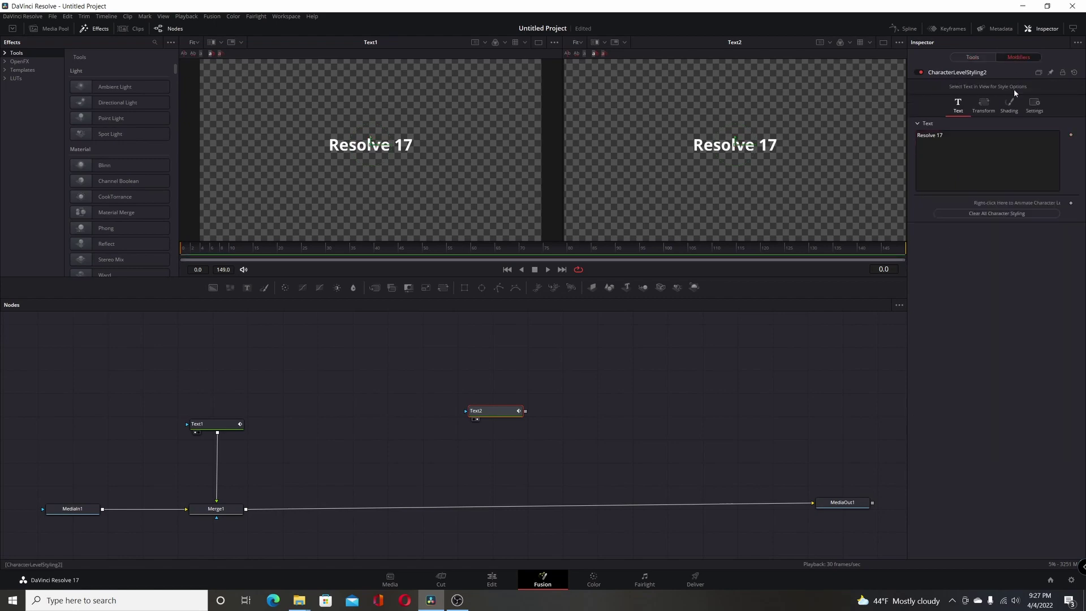
click(1070, 205)
Select Text2's '17', enlarge it to size 0.201 at frame 39, and preview back to frame 33
drag(800, 119, 763, 168)
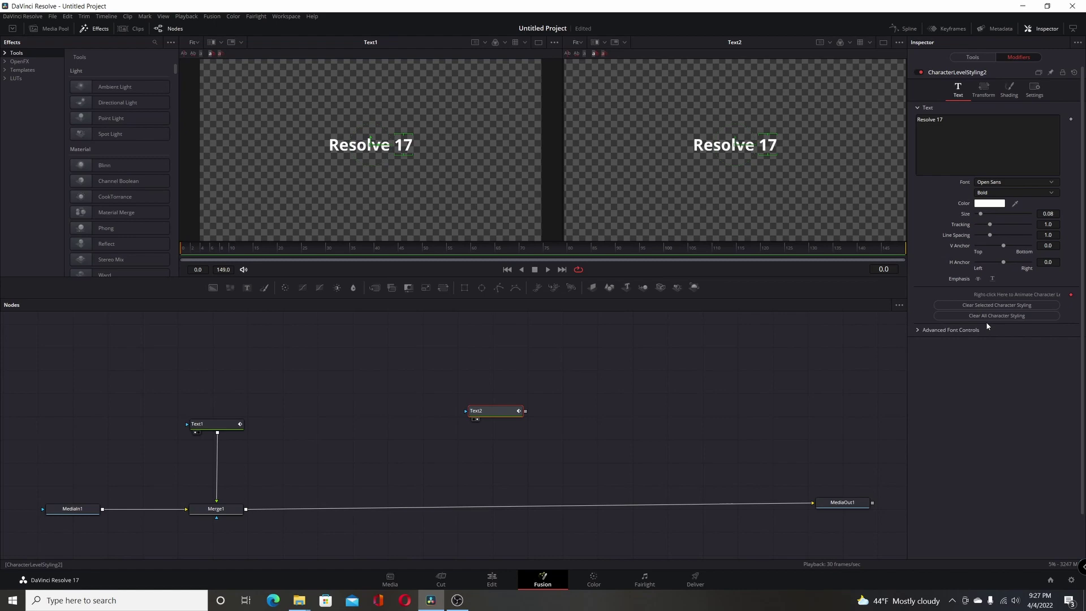
click(373, 248)
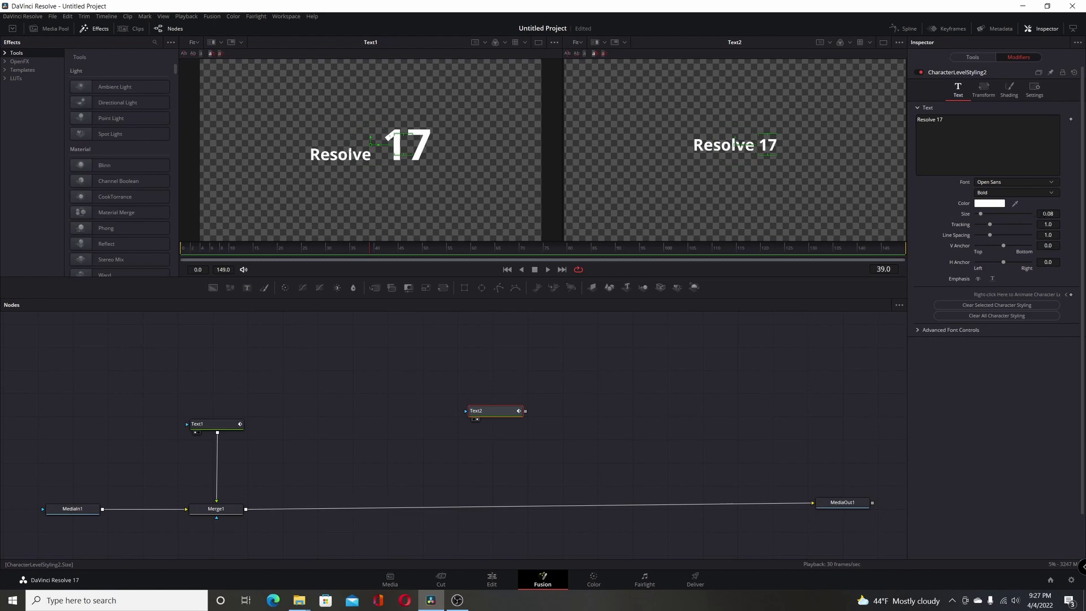
drag(980, 214, 987, 214)
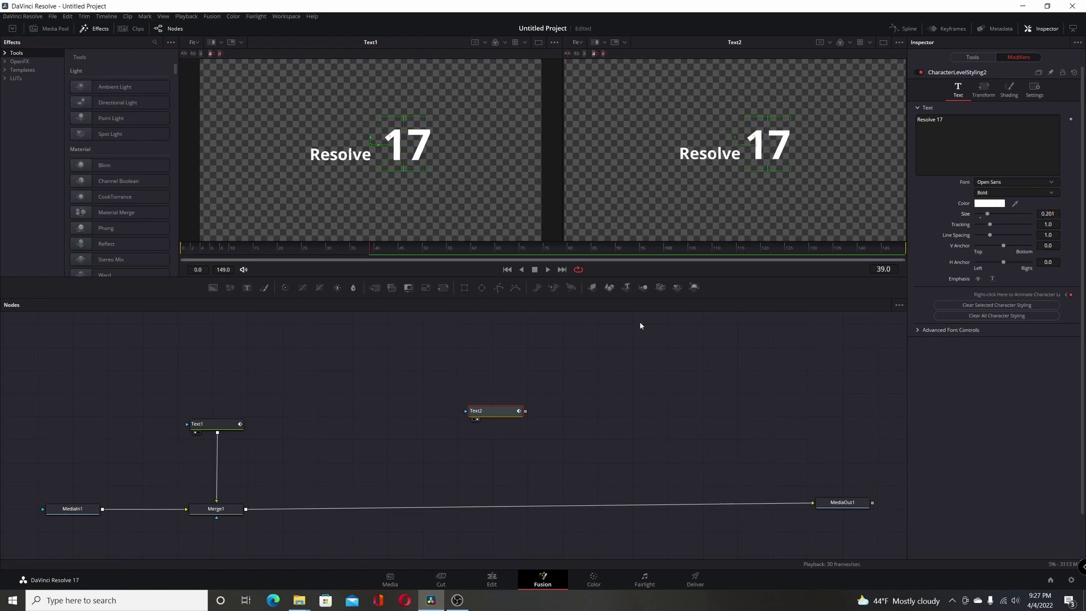
drag(370, 254, 185, 259)
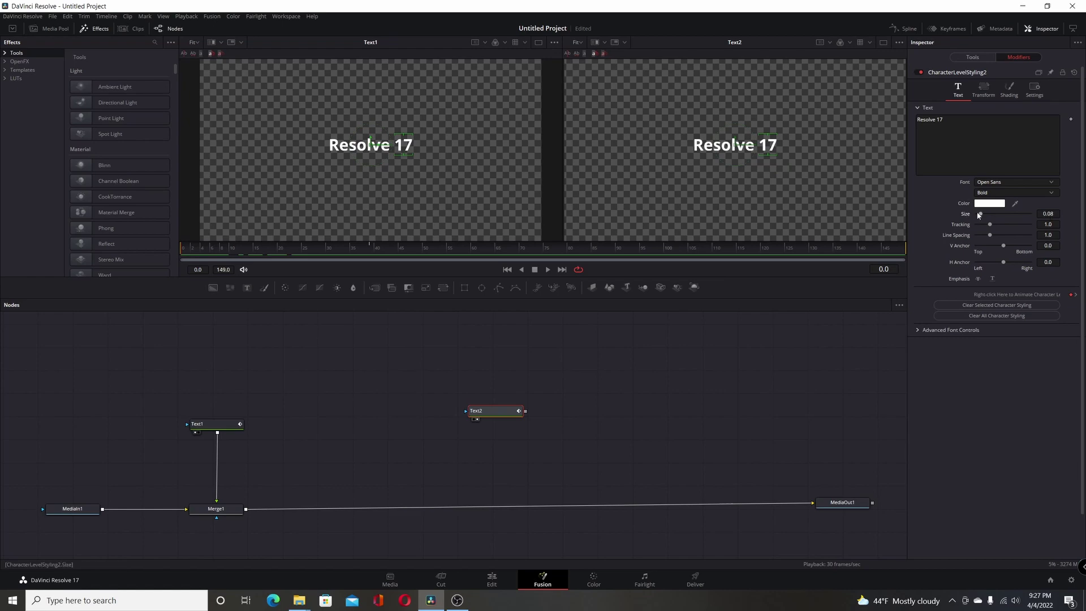
Undo the accidental frame-0 size change, preview the '17' growing, and move Text2 near Text1
drag(978, 215, 983, 220)
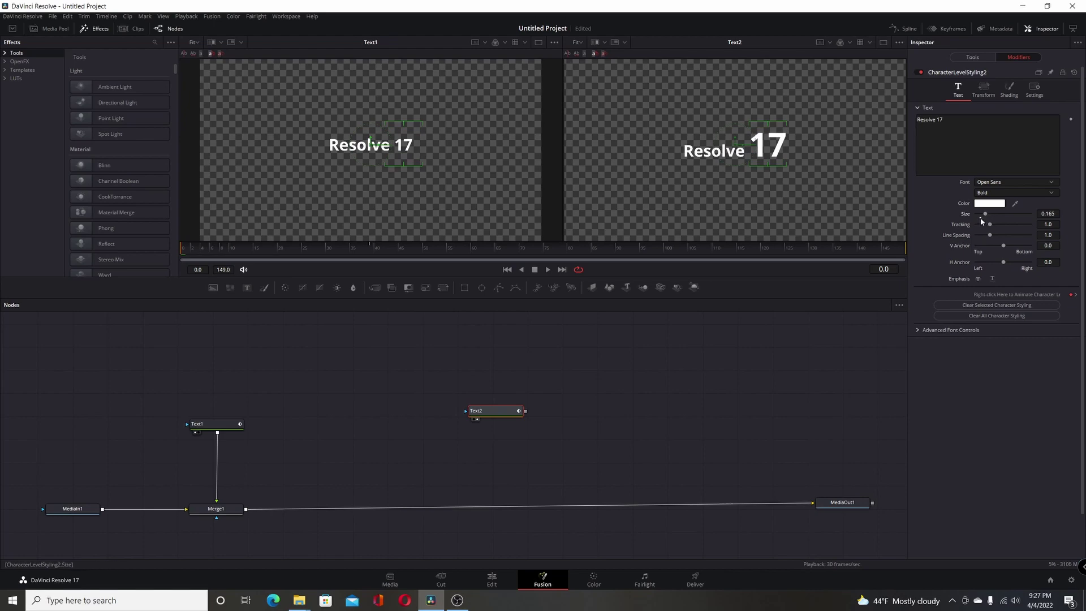
key(ctrl+z)
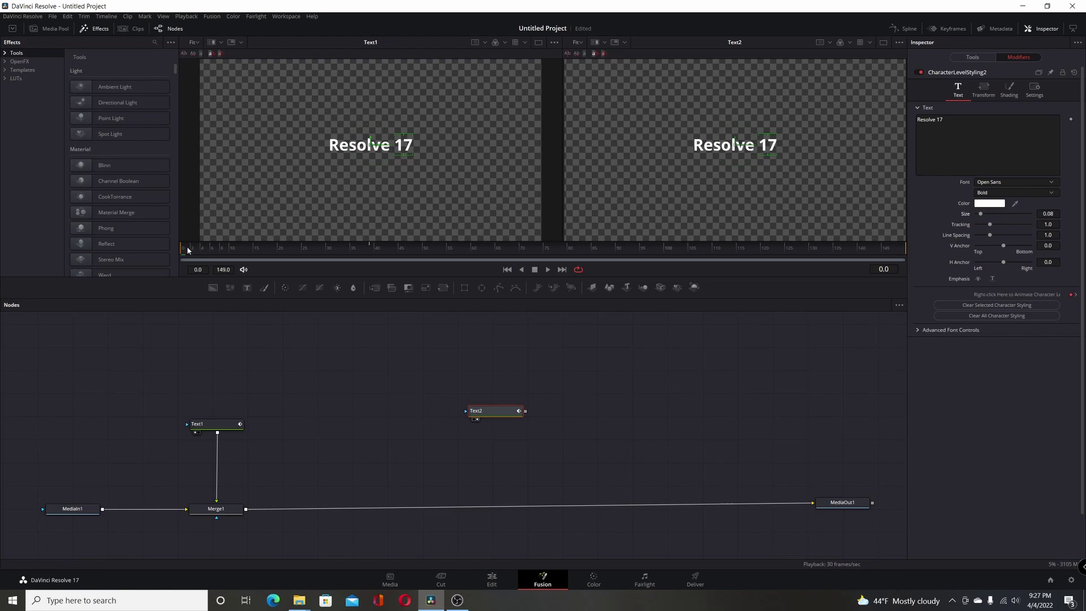
drag(188, 247, 349, 257)
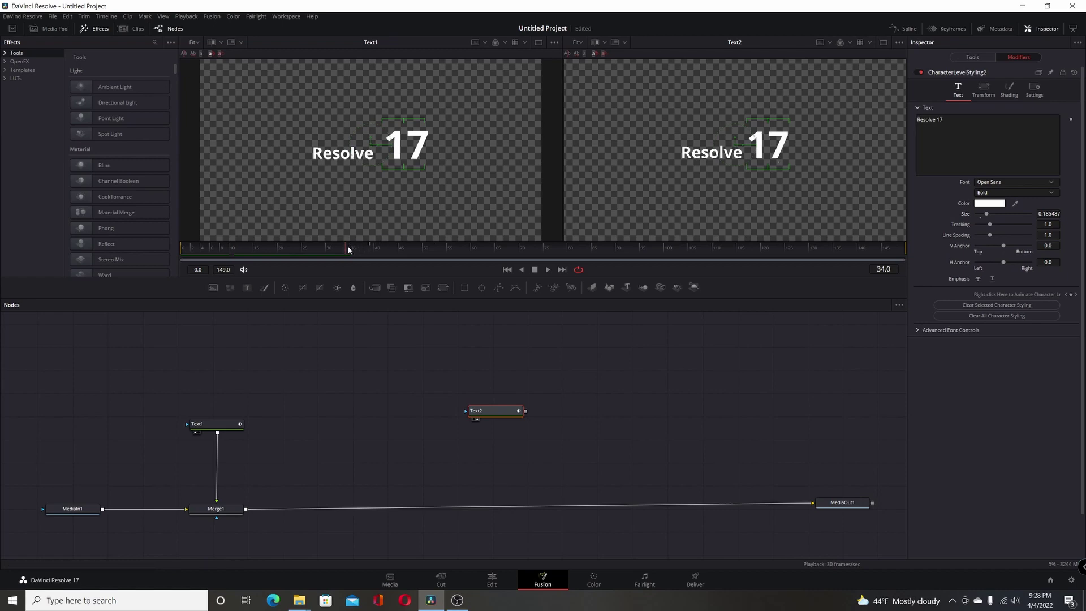
drag(349, 249, 220, 252)
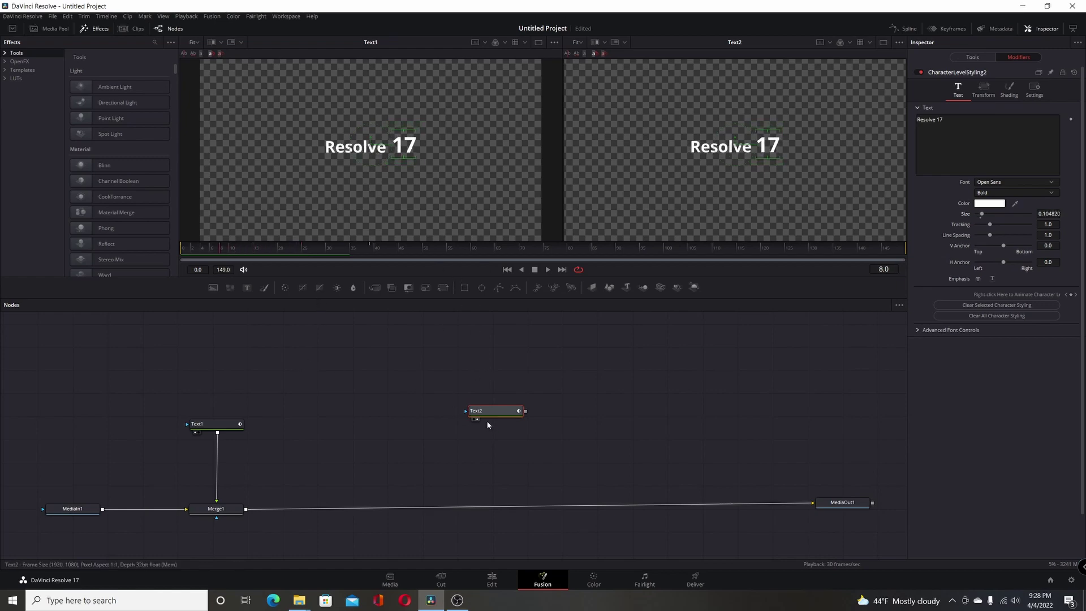
drag(489, 417, 343, 405)
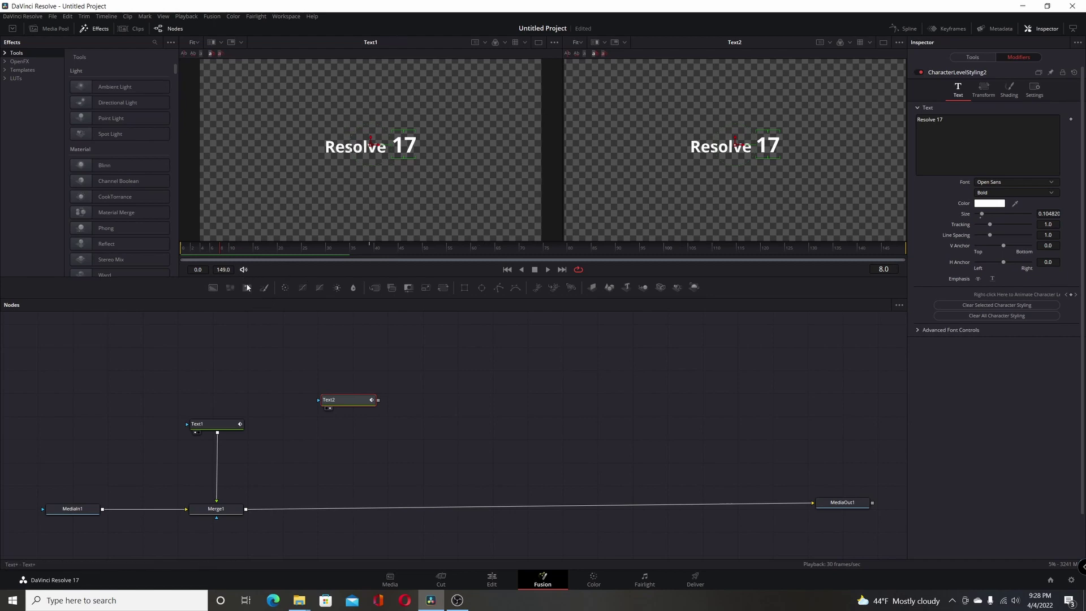
Add a Text3 node reading 'ABC' at size 0.2874 and apply Character Level Styling to it
drag(247, 288, 554, 412)
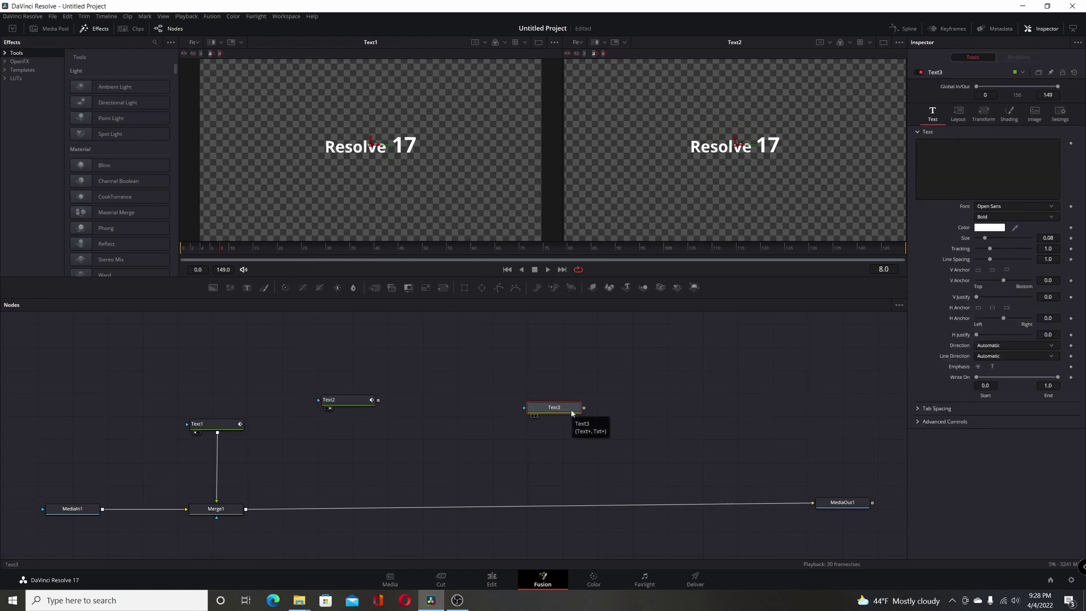
key(2)
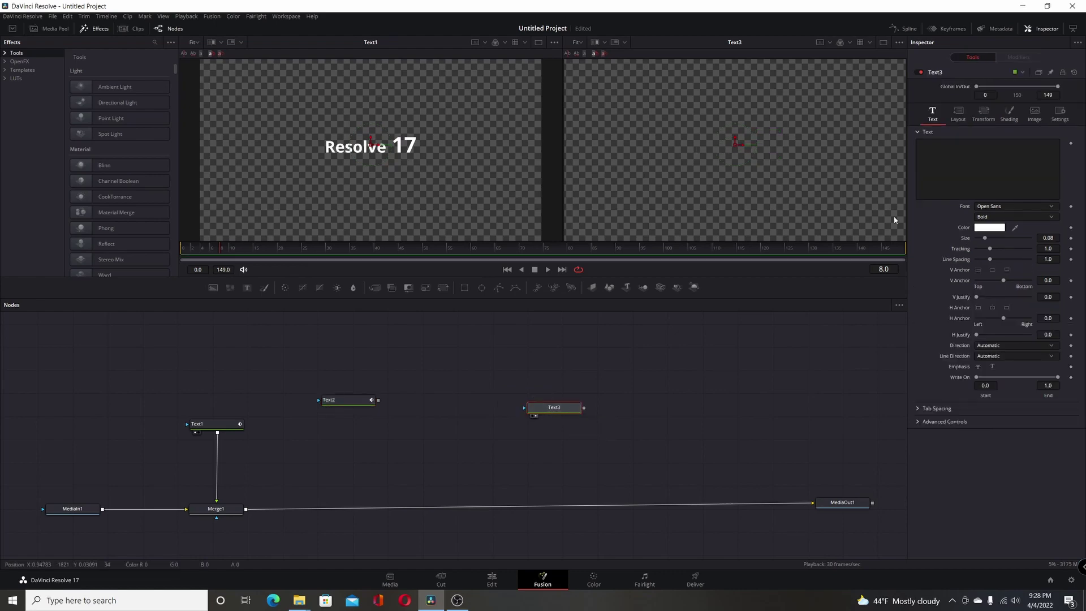
click(954, 176)
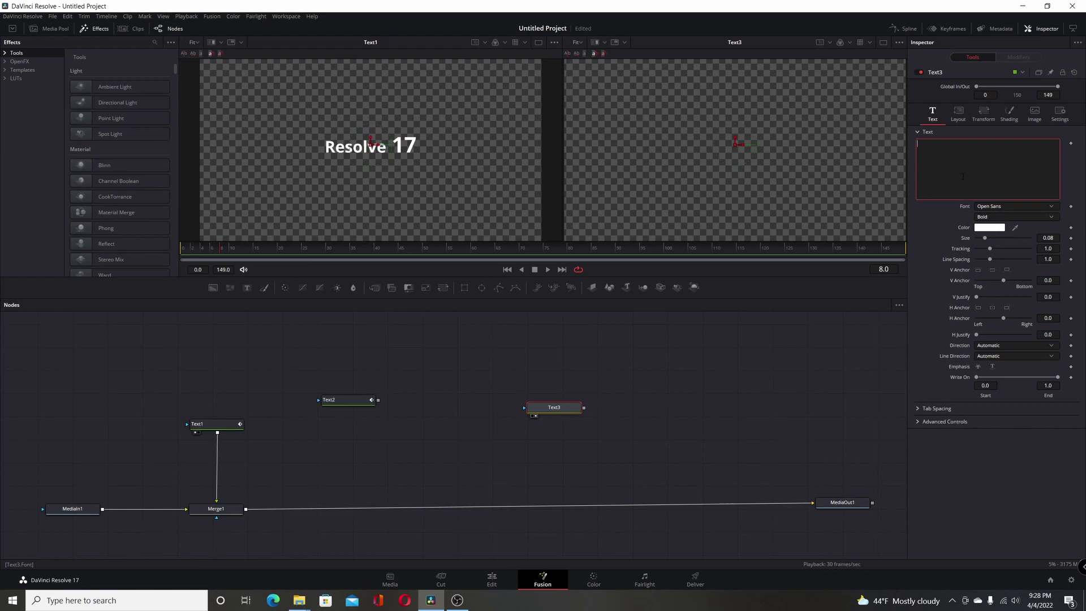
text(ABC)
drag(987, 239, 1007, 238)
right_click(963, 160)
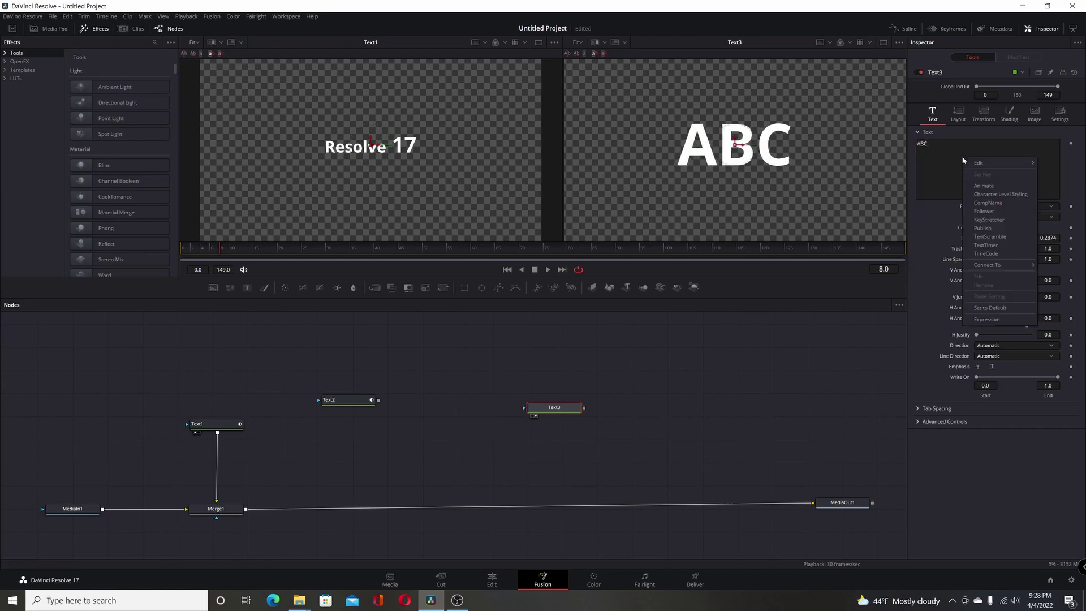
click(990, 194)
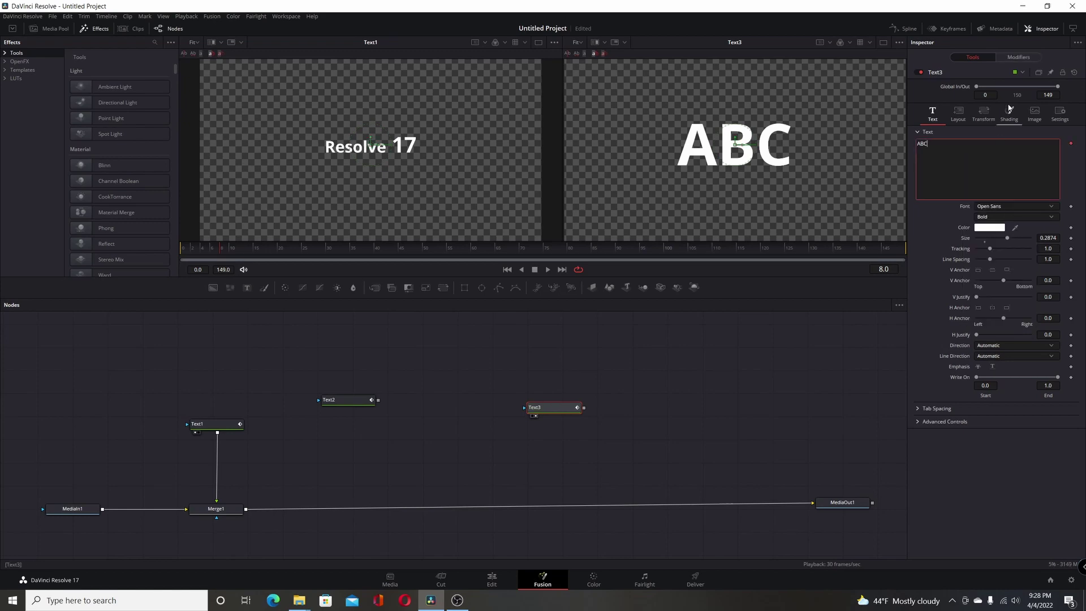
At frame 50, select the letter C and keyframe its character level styling
click(1018, 57)
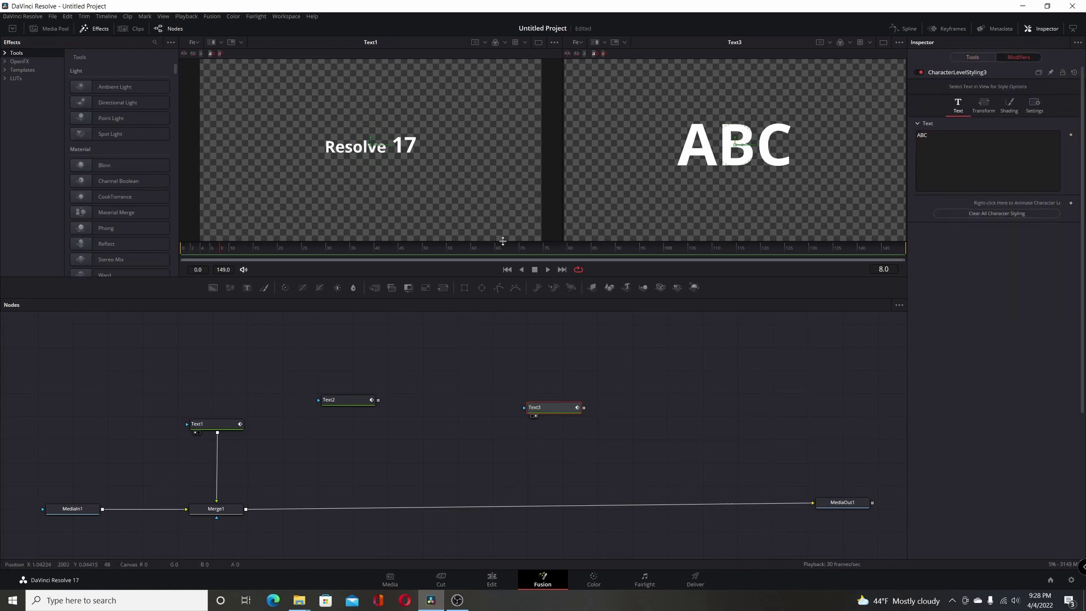
drag(353, 248, 427, 251)
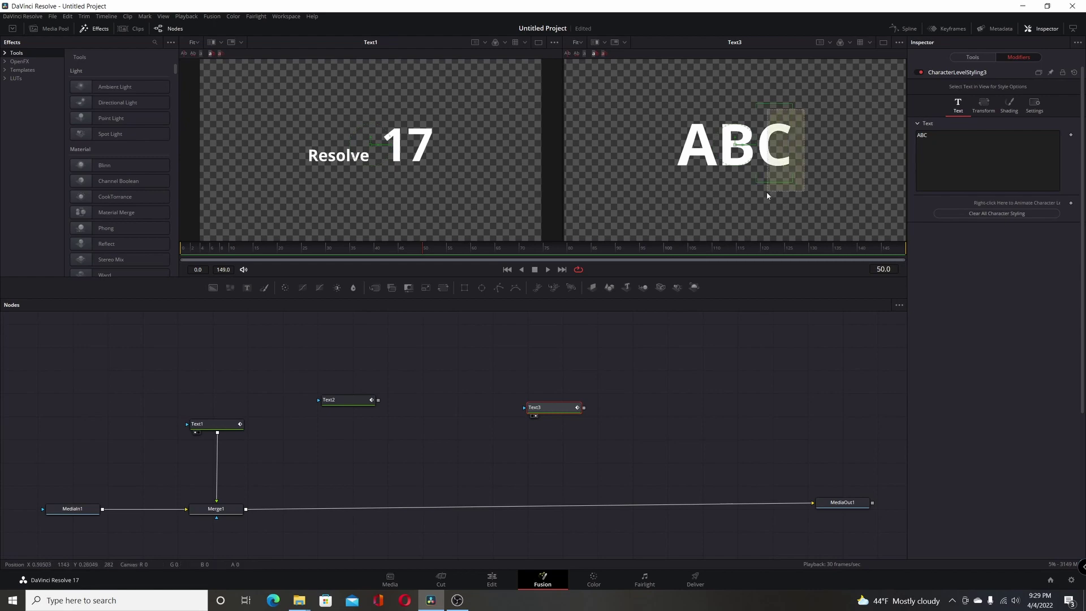
click(780, 167)
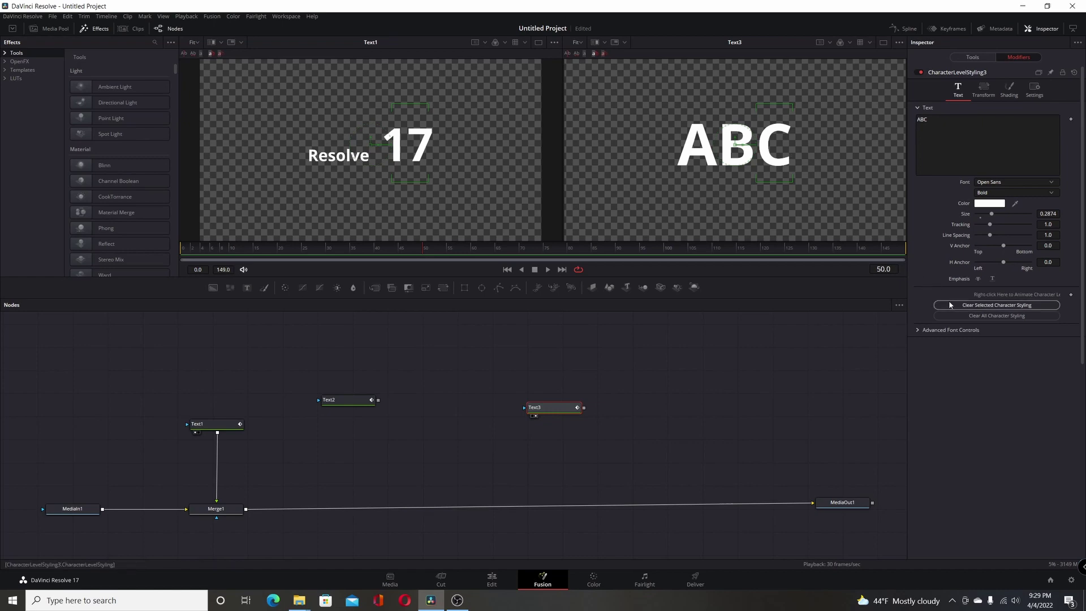
click(1070, 296)
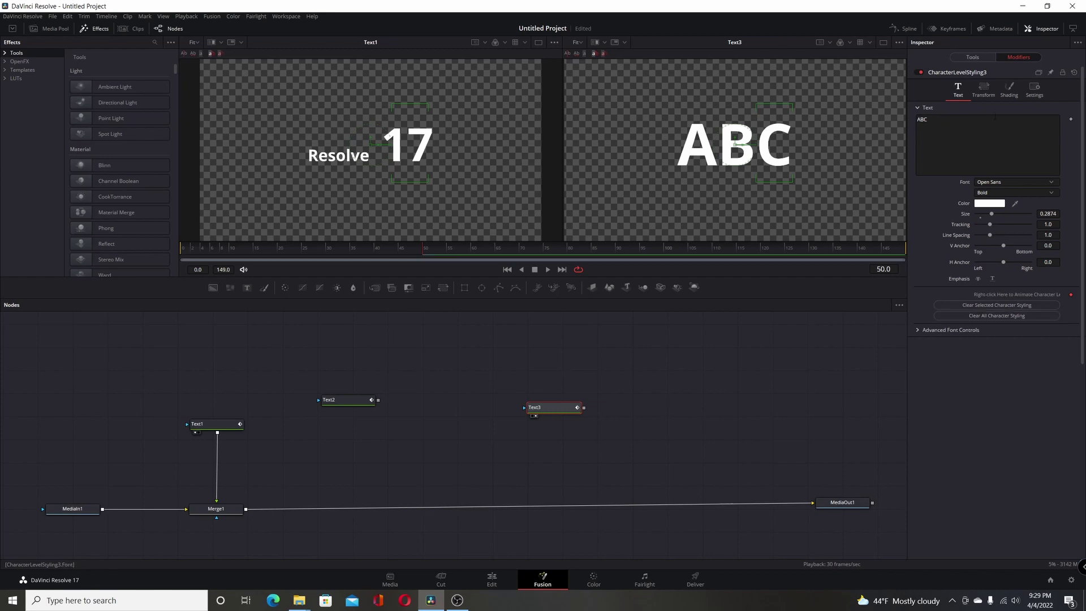
Drag Shading Position offsets so C moves right, A moves left and B rises out of frame
click(1009, 90)
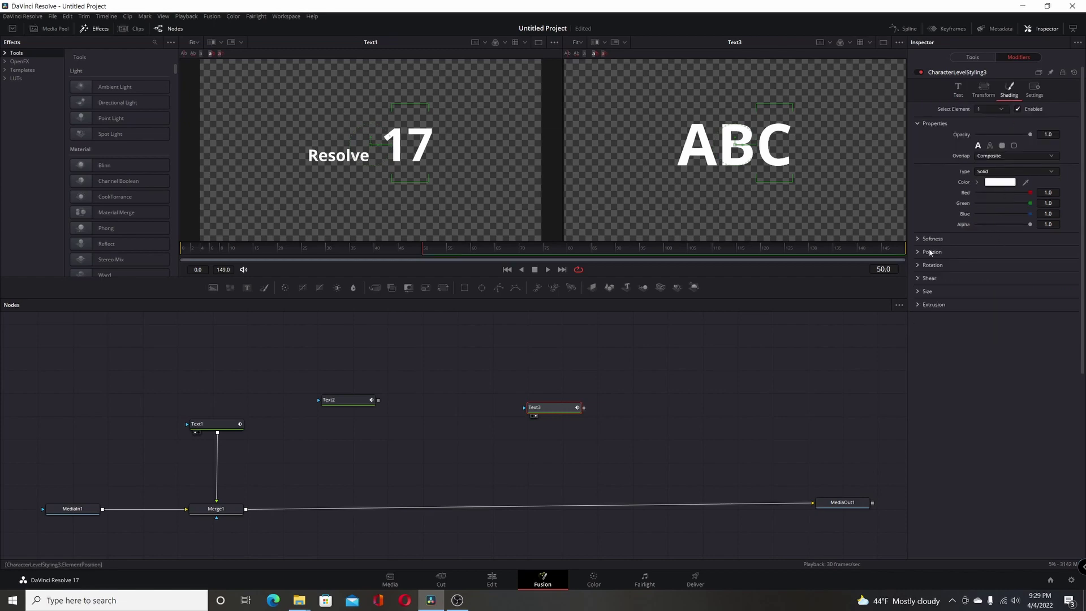
click(961, 252)
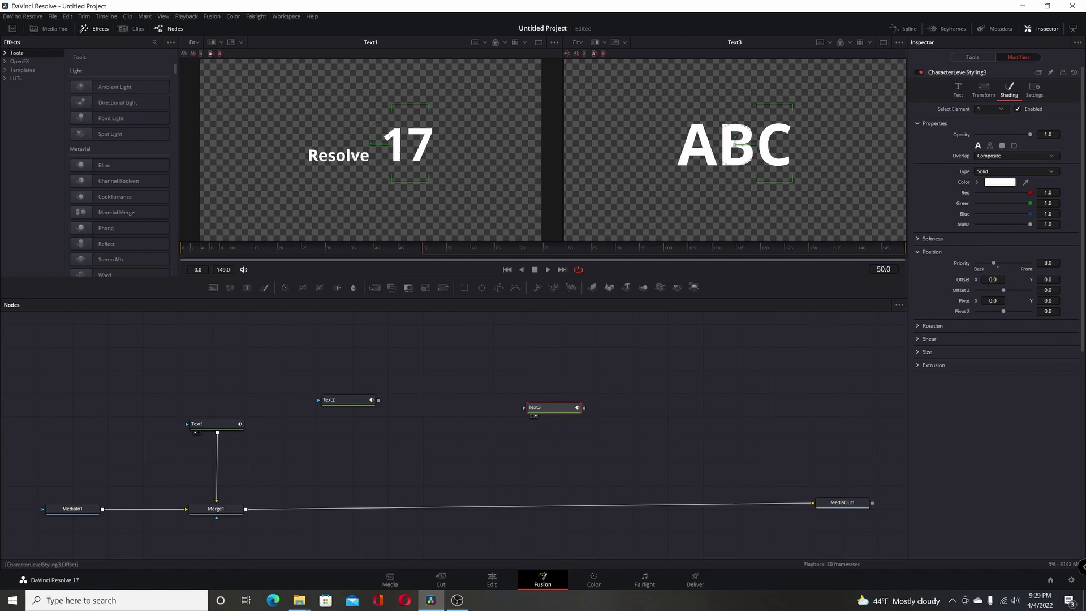
drag(993, 279, 1047, 279)
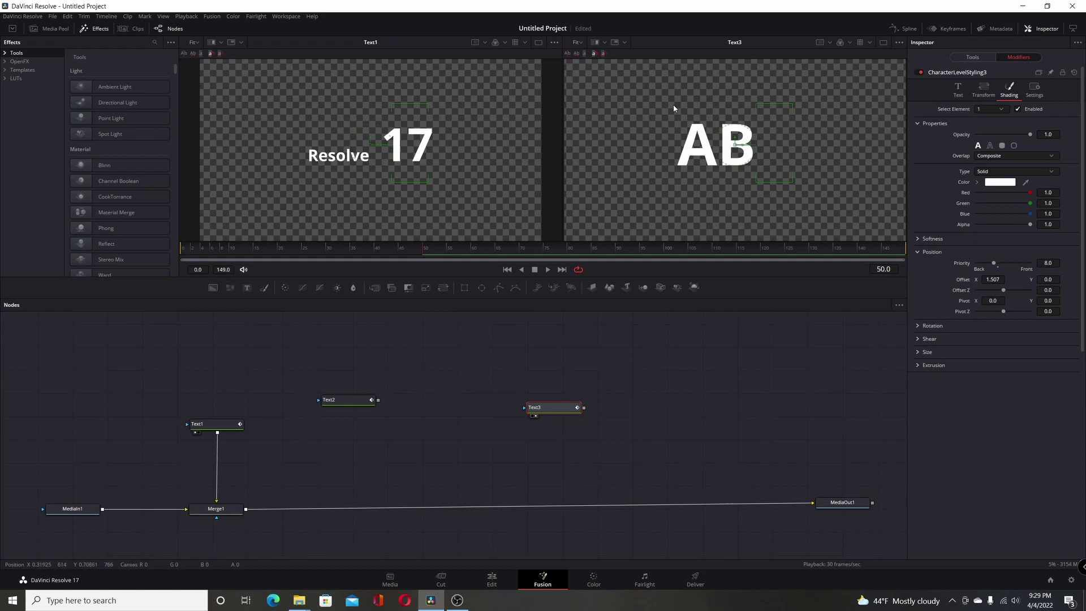
drag(672, 104, 715, 199)
drag(993, 279, 955, 279)
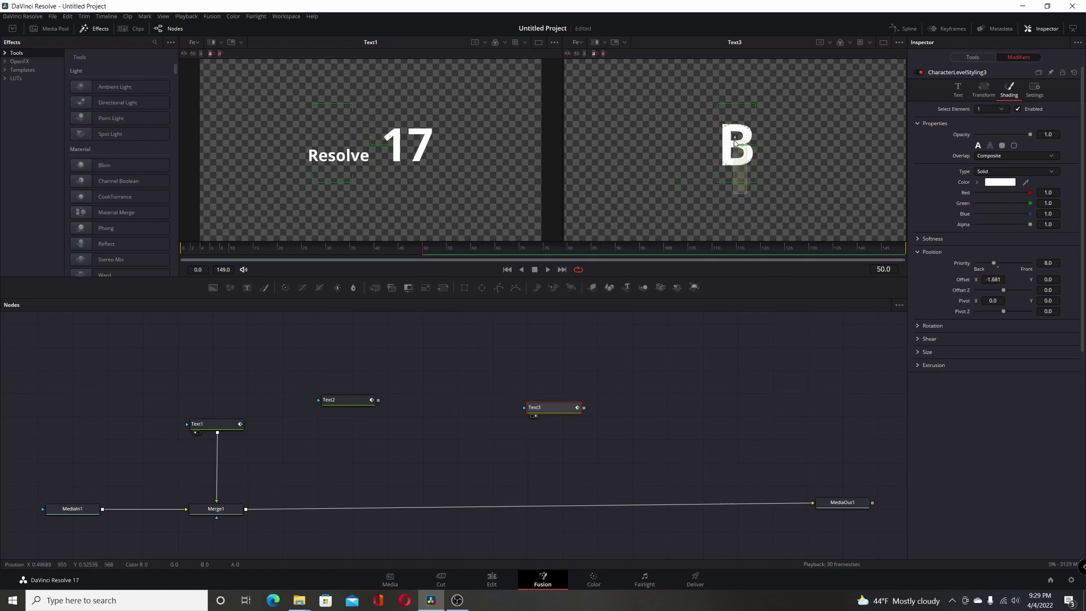
key(ctrl+z)
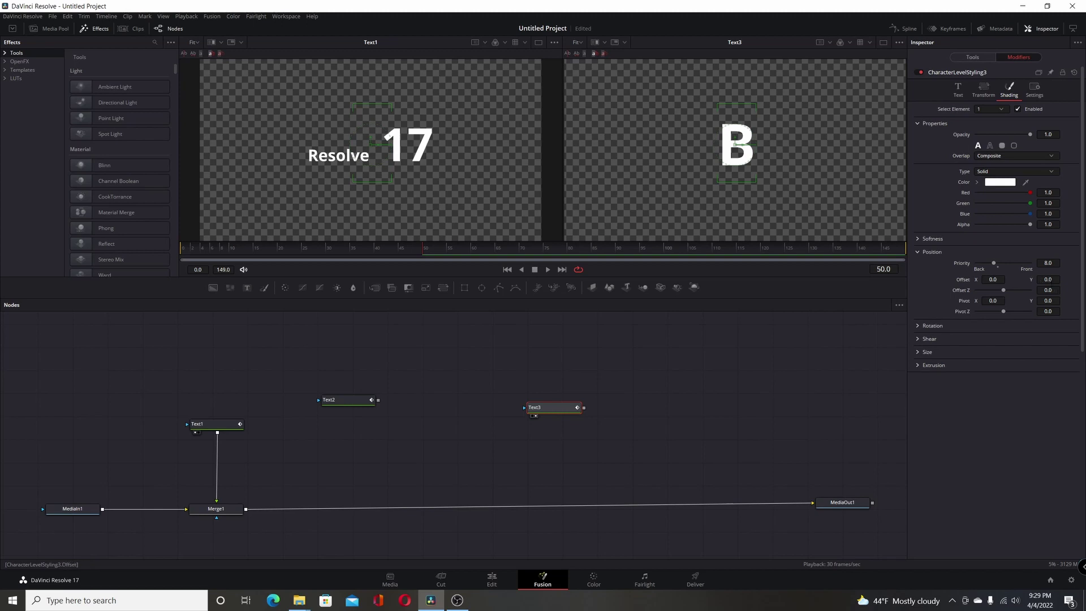
drag(1048, 279, 1070, 279)
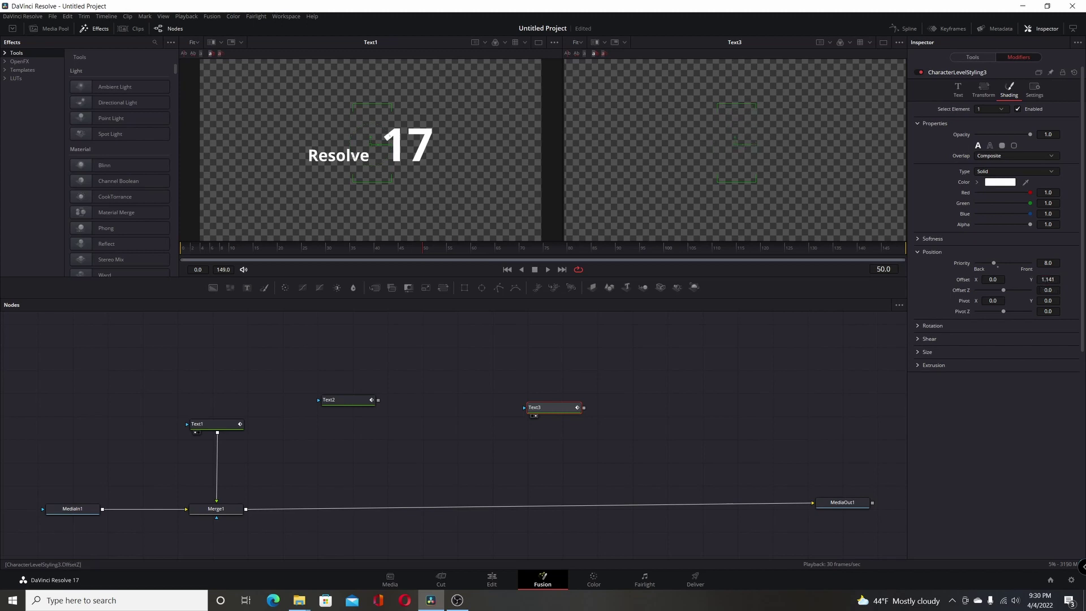
At frame 0, select the letter A and set its Offset X to 0
click(958, 89)
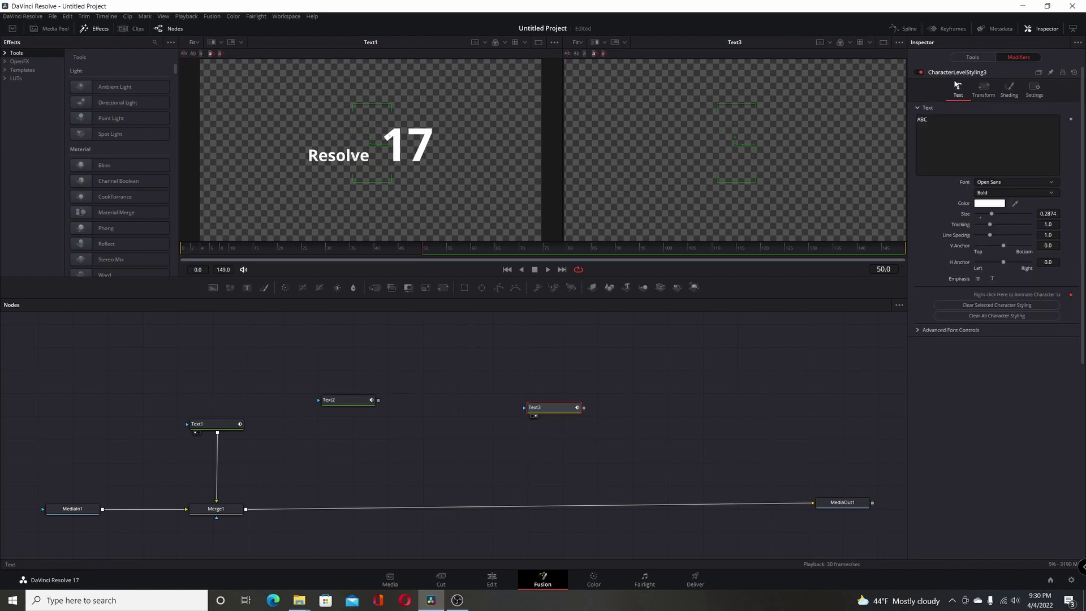
click(507, 270)
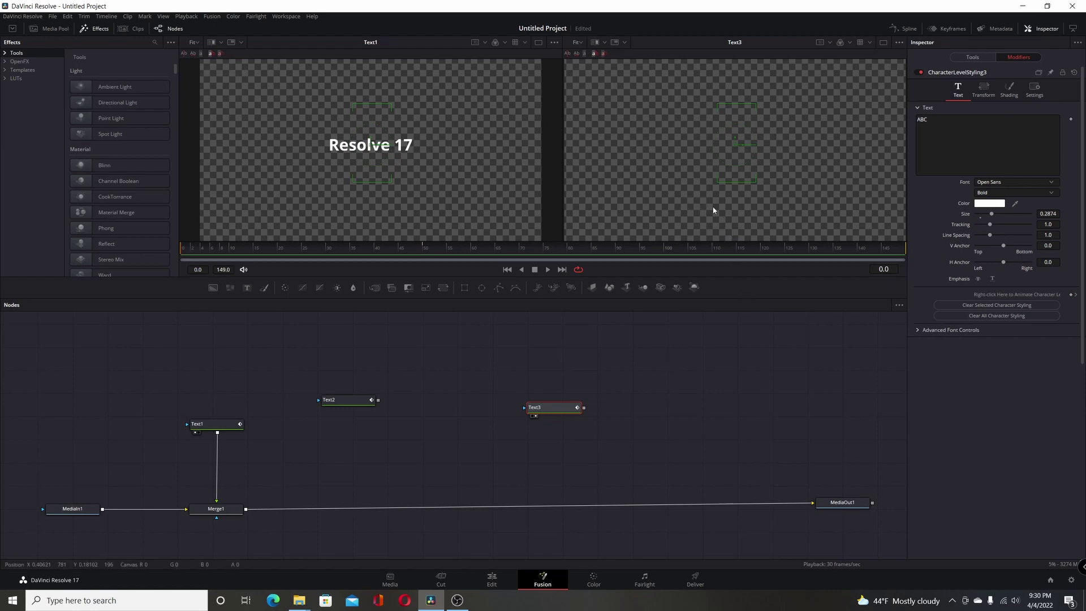
drag(713, 208, 694, 192)
drag(688, 145, 689, 173)
click(1008, 90)
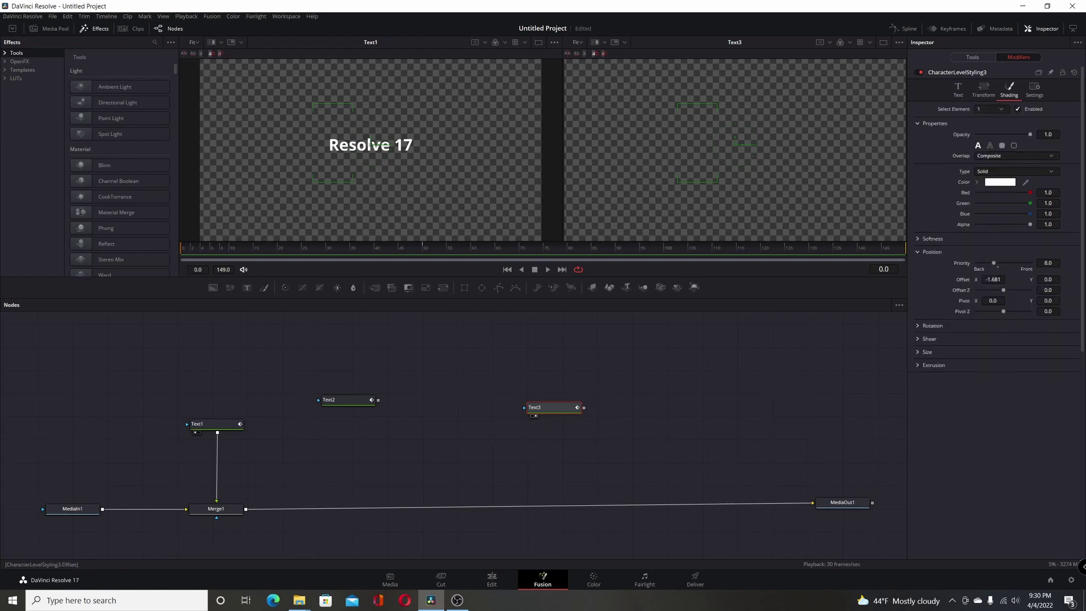
drag(993, 280, 994, 279)
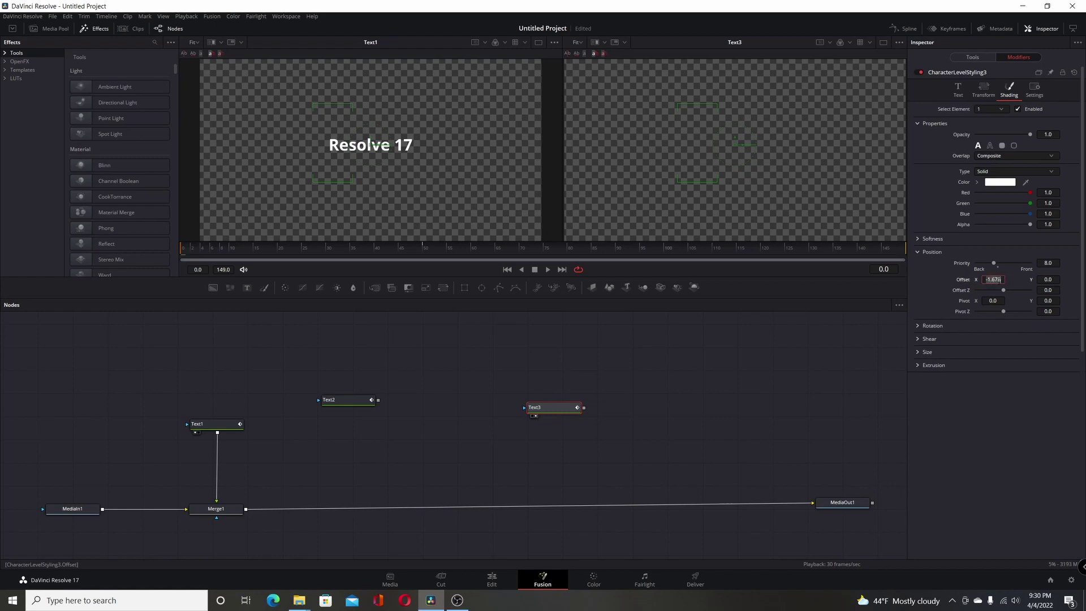
drag(997, 279, 1018, 279)
click(1048, 279)
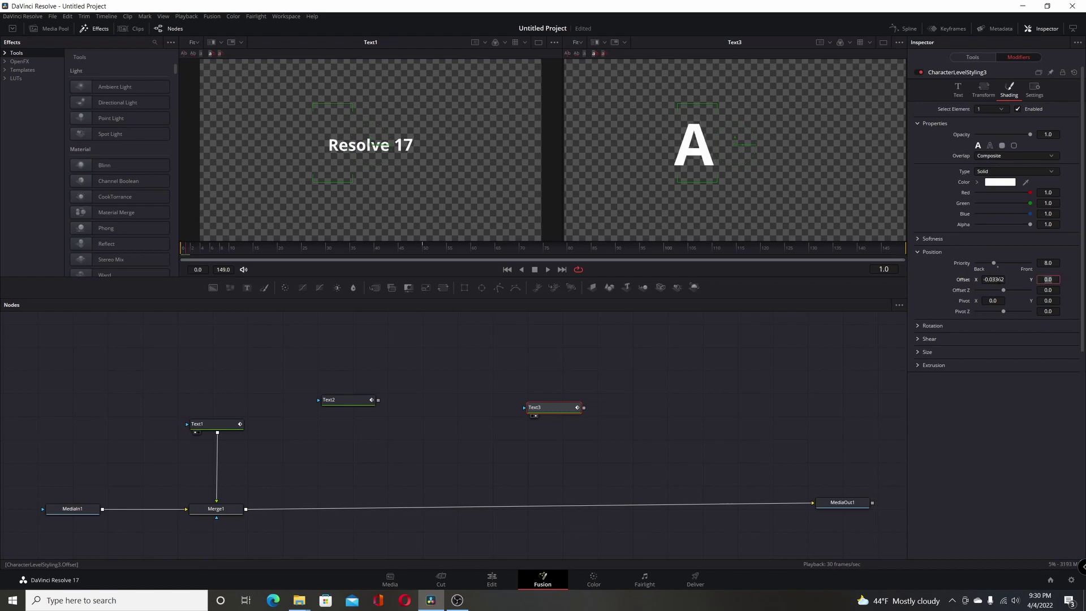
key(shift+Tab)
text(0)
key(Tab)
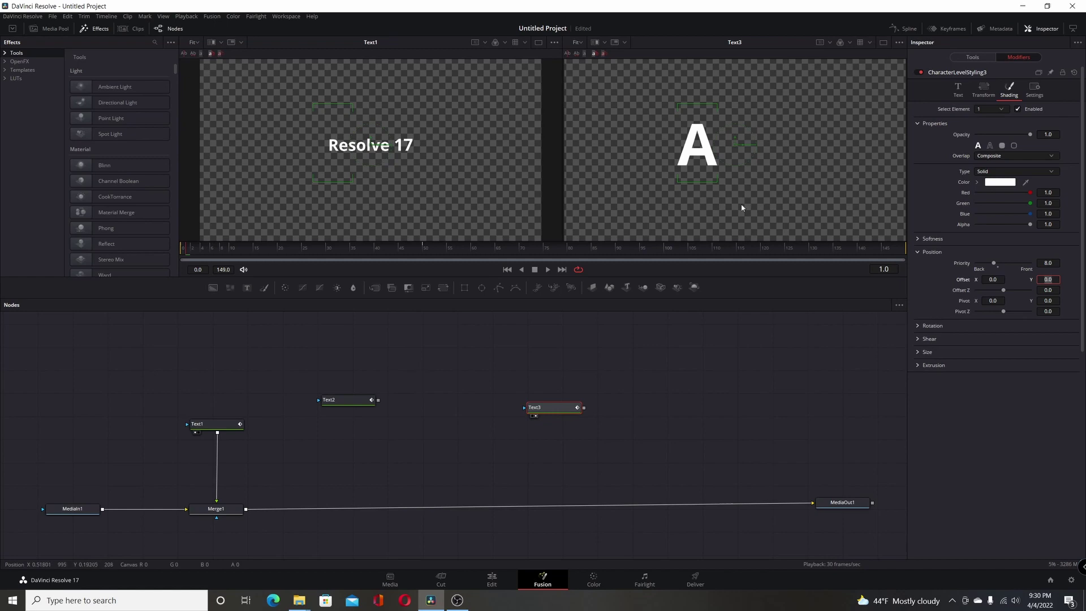
Set B's Offset Y to 0 and C's Offset X to 0
text(1.141)
key(Return)
click(1046, 279)
text(0)
key(Tab)
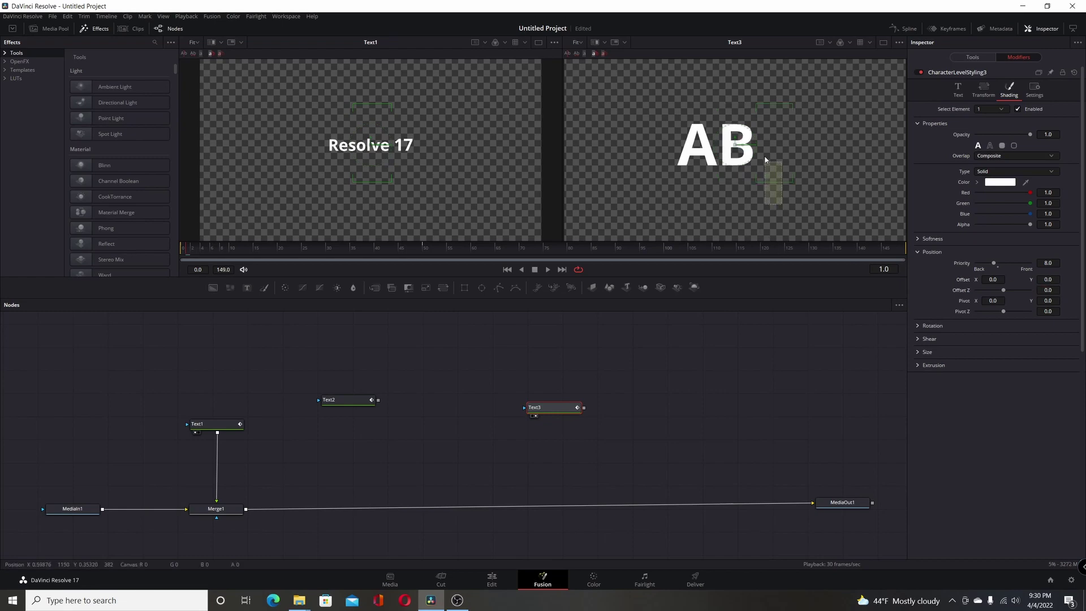
drag(763, 148, 857, 206)
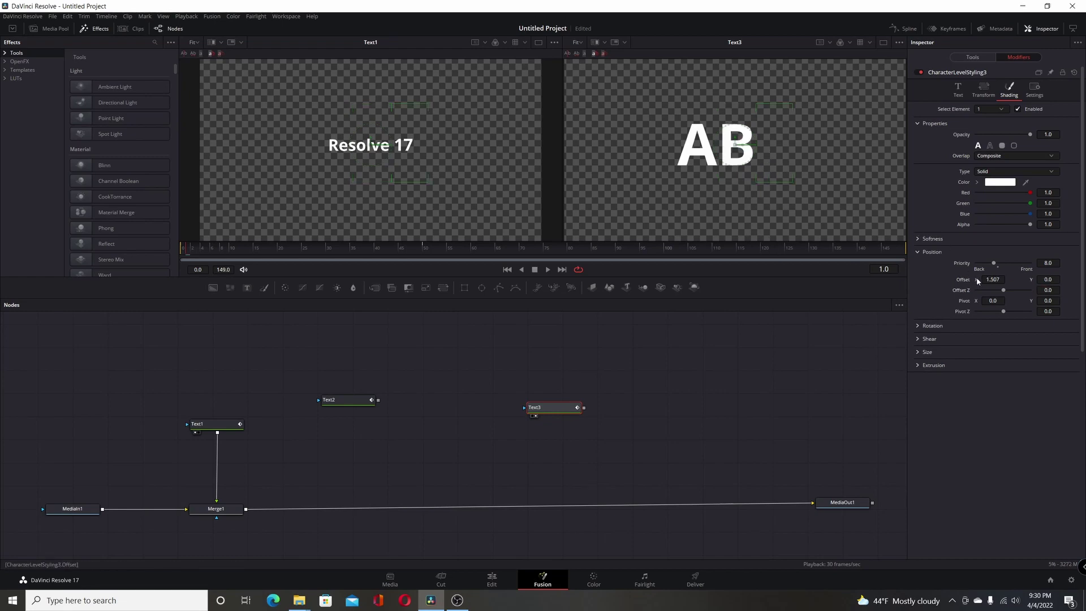
click(993, 279)
text(0)
key(Tab)
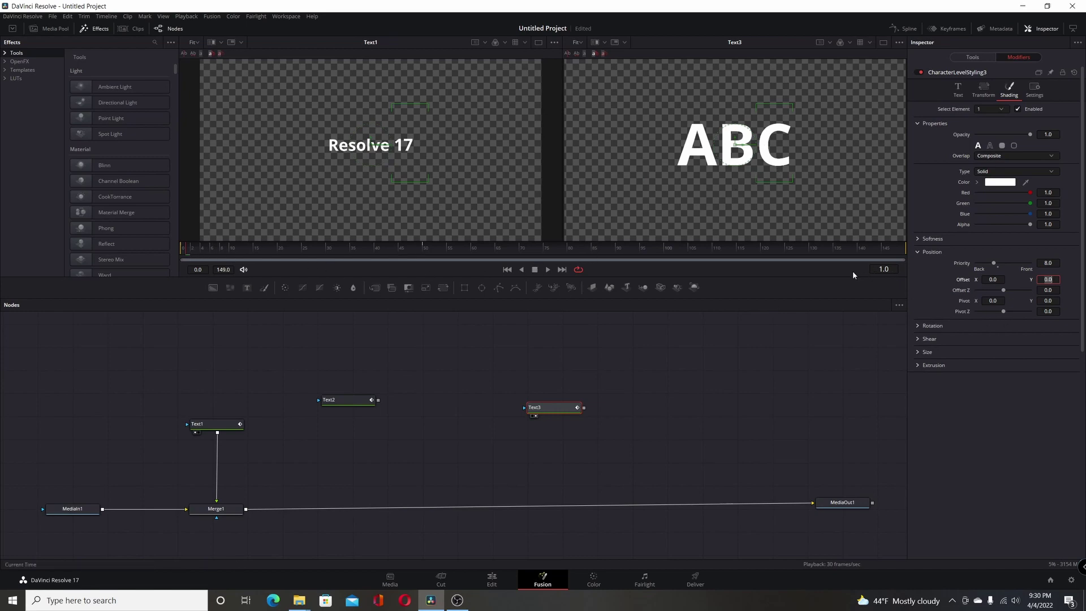
Scrub the playhead from frame 3 to frame 10 to preview the letters drifting apart
click(197, 254)
drag(197, 254, 232, 252)
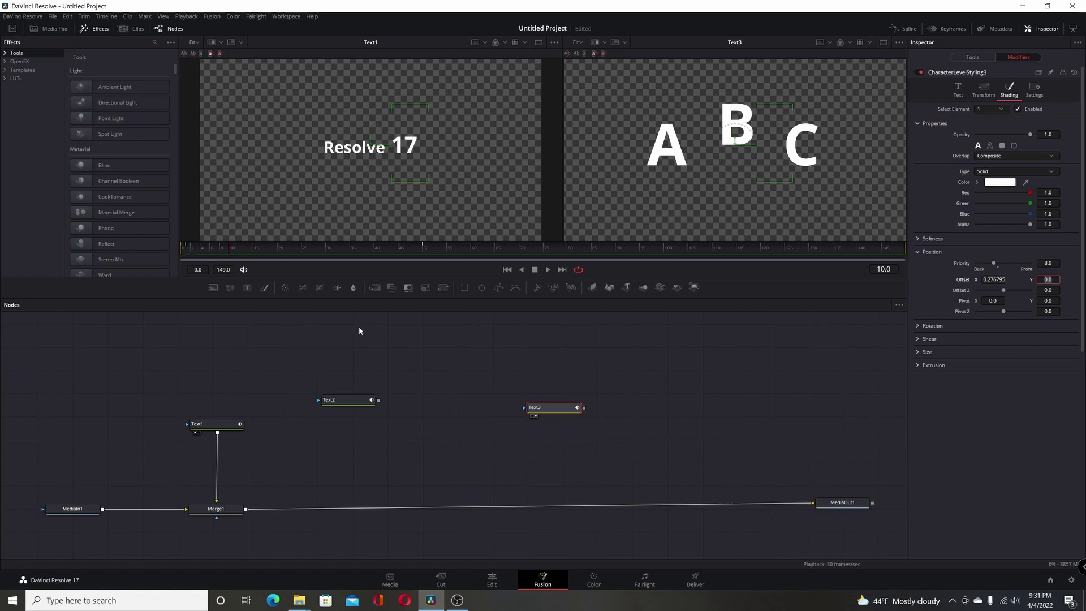